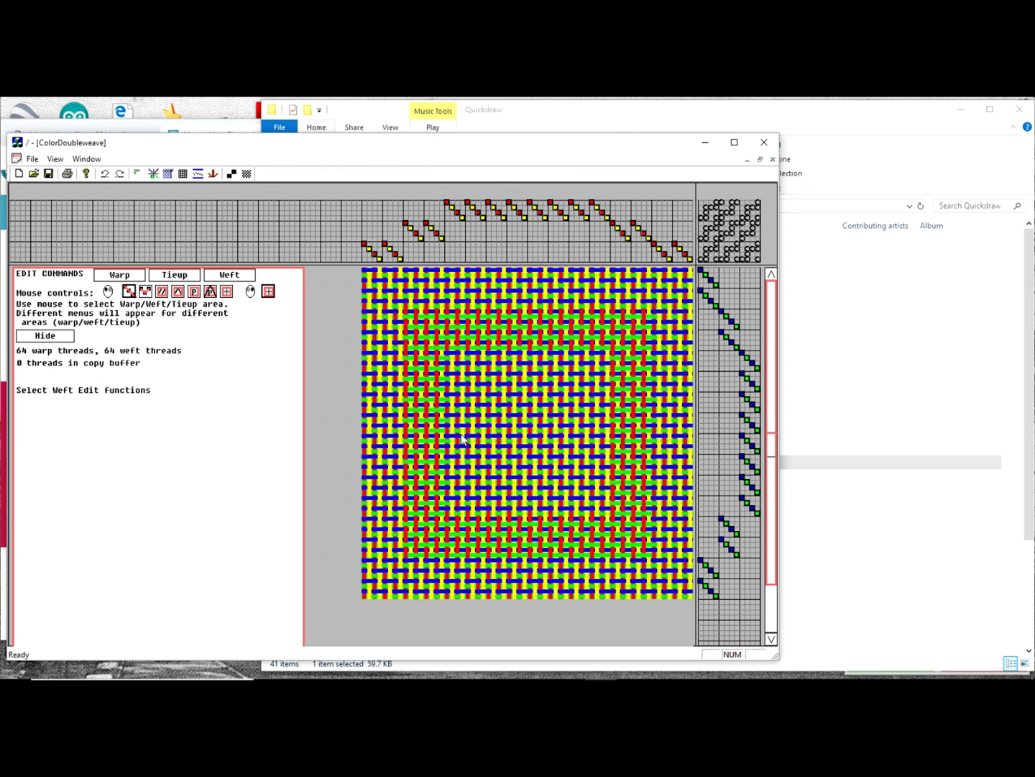
Open the Weaving Project Worksheet from the Quickdraw folder in File Explorer.
{"action": "left_click", "coordinate": [874, 355]}
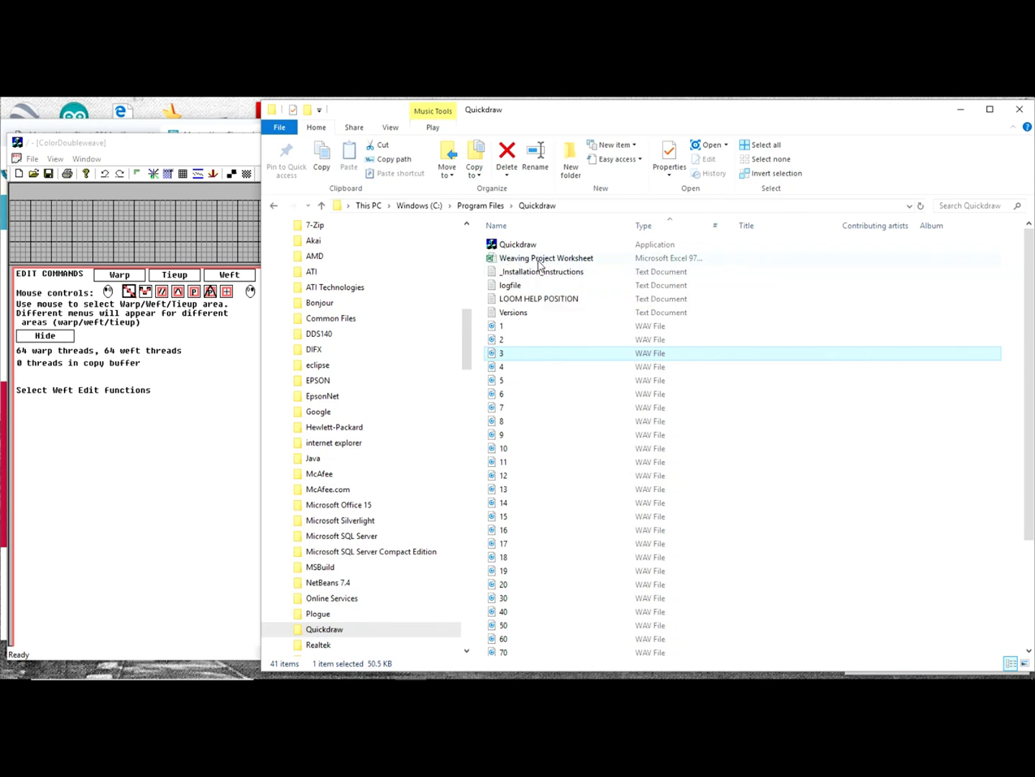
{"action": "double_click", "coordinate": [539, 262]}
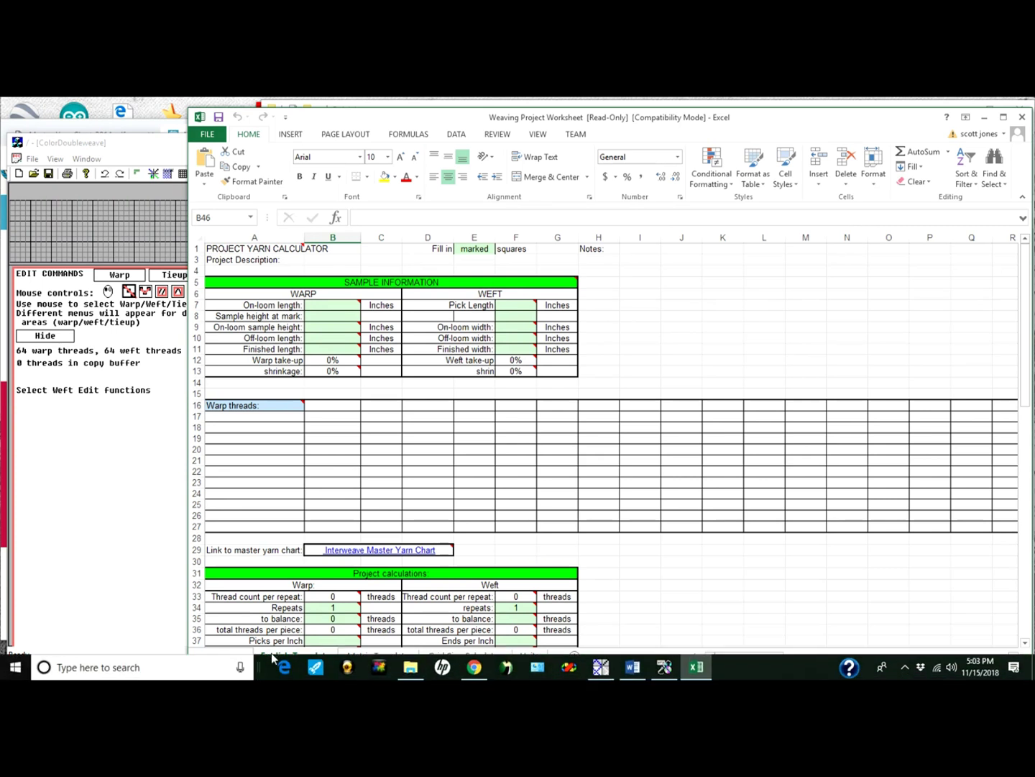
Review the Units sheet's conversion tables, then go back to the English Template sheet.
{"action": "mouse_move", "coordinate": [352, 559]}
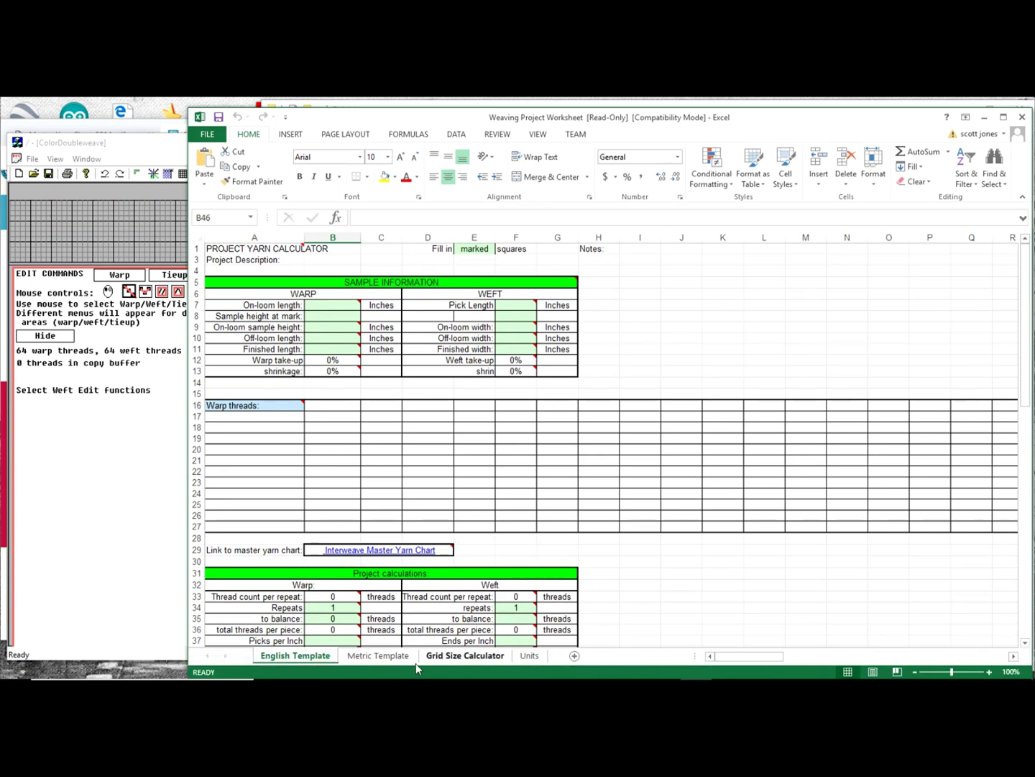
{"action": "left_click", "coordinate": [530, 655]}
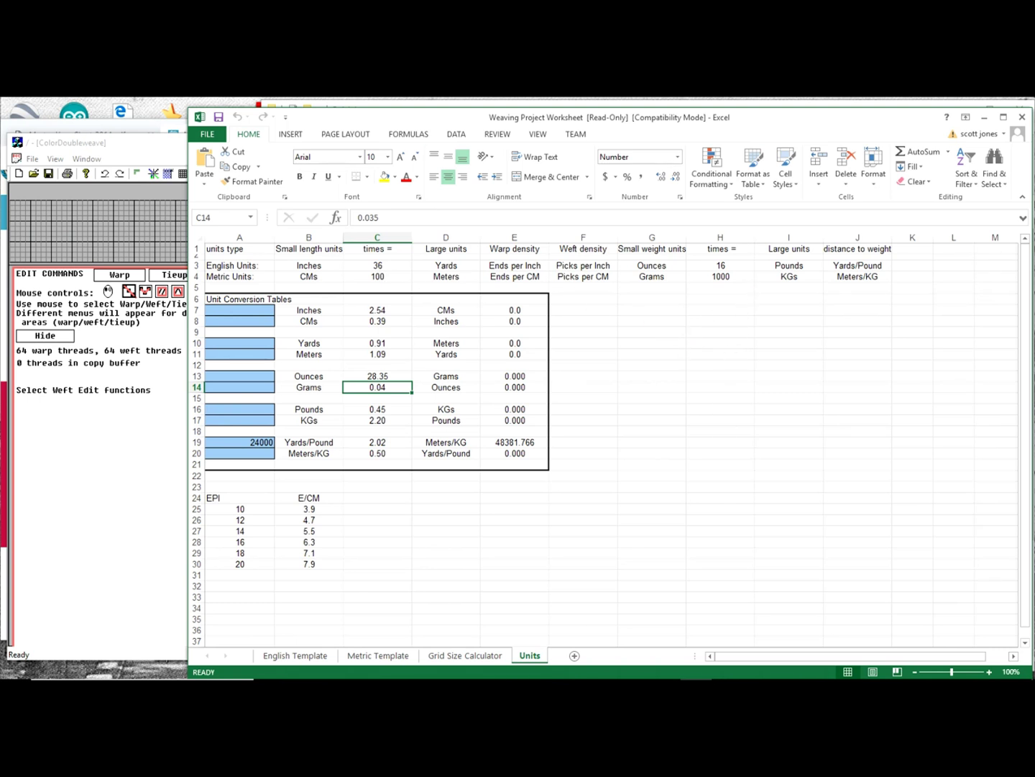
{"action": "left_click", "coordinate": [265, 657]}
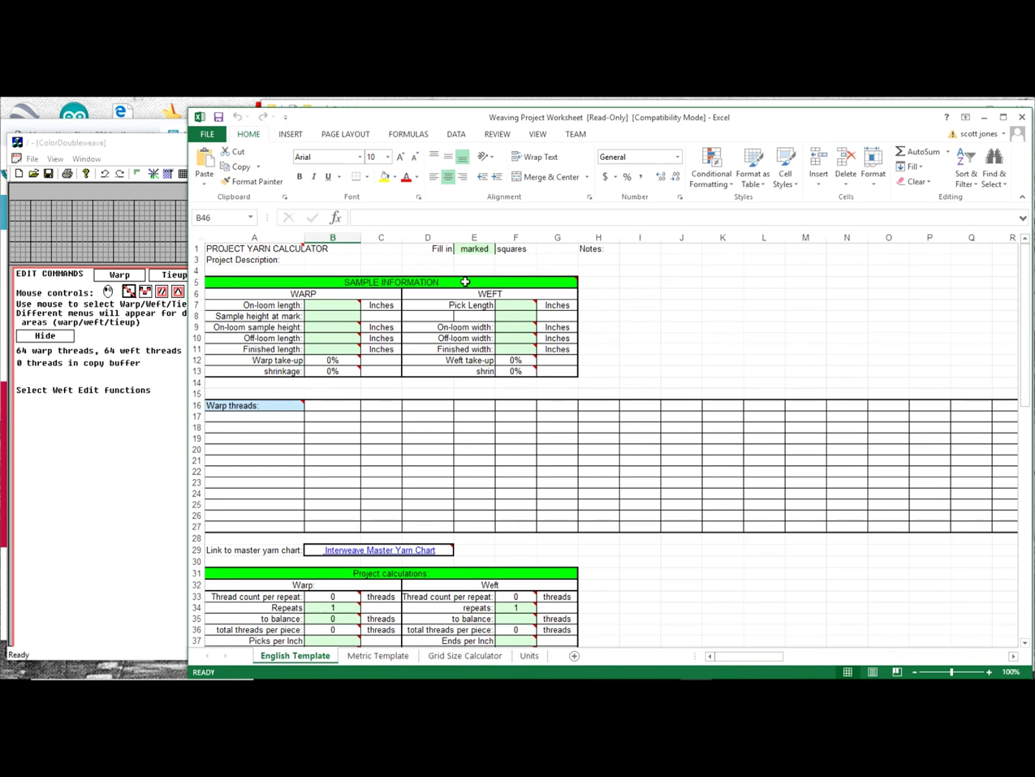
Read the notes on the sample and Warp threads cells, then bring the ColorDoubleweave draft forward.
{"action": "mouse_move", "coordinate": [347, 352]}
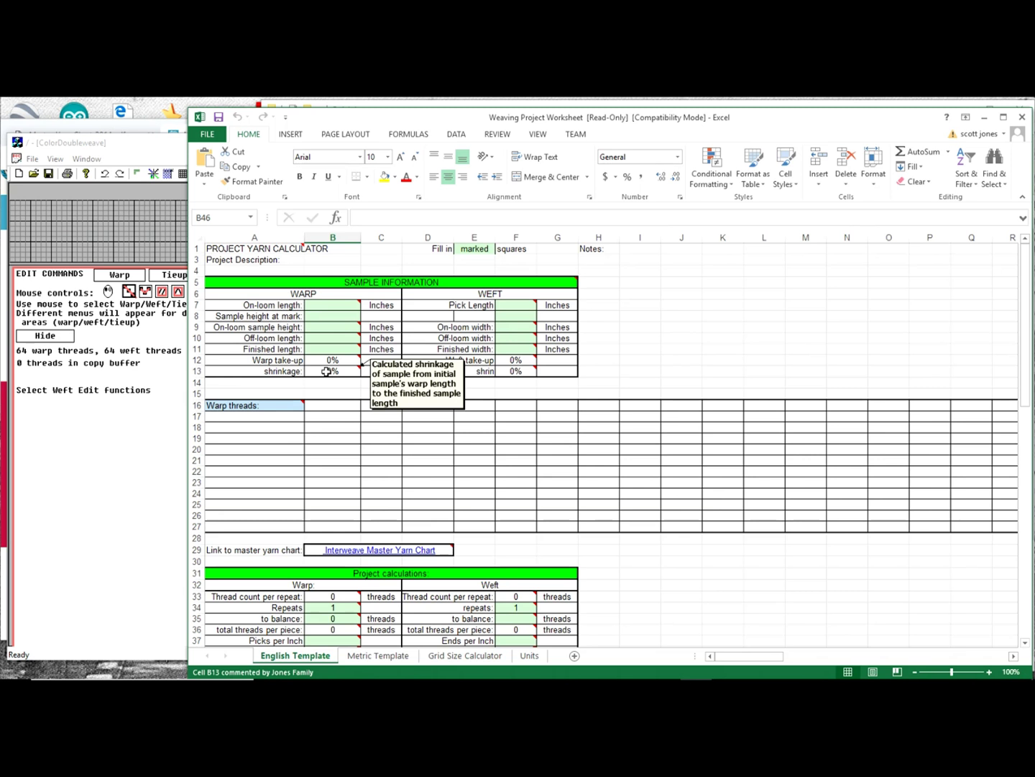
{"action": "mouse_move", "coordinate": [250, 407]}
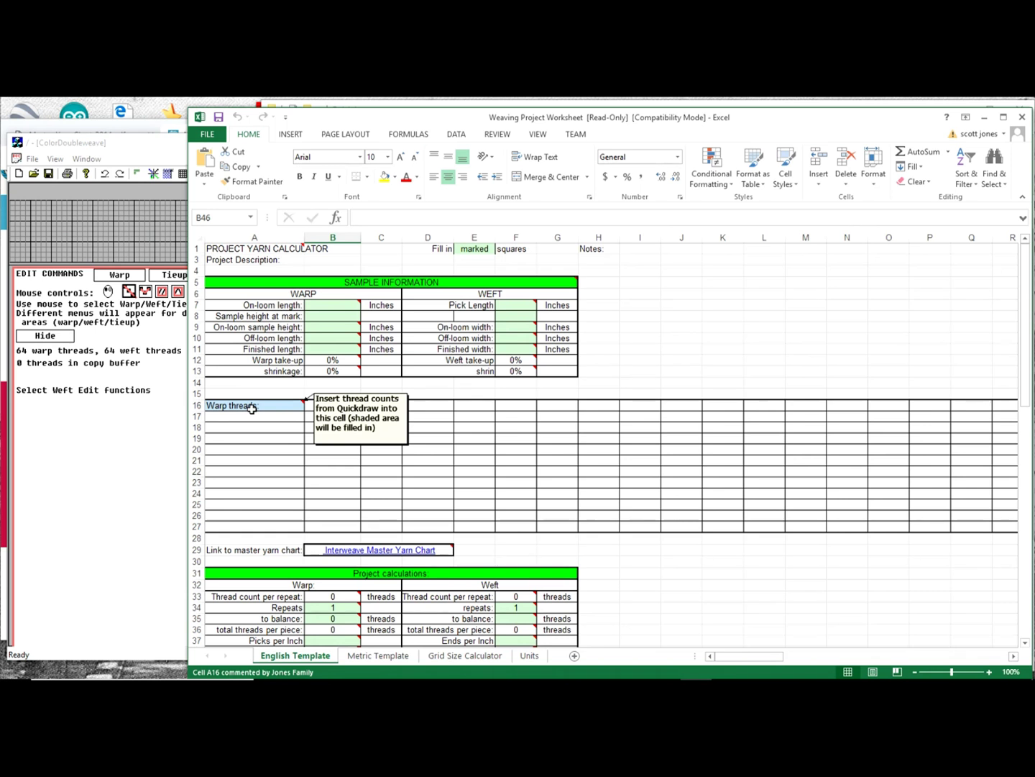
{"action": "left_click", "coordinate": [114, 186]}
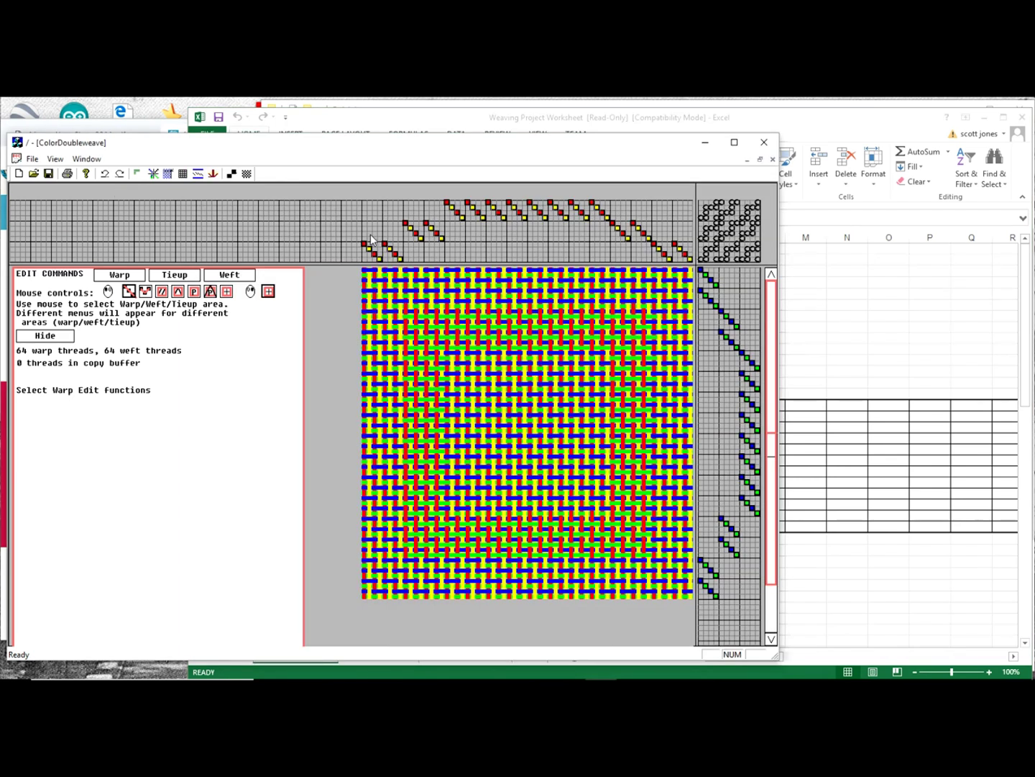
Copy the draft's thread counts, 32 per warp and weft colour, and return to Excel.
{"action": "left_click", "coordinate": [136, 174]}
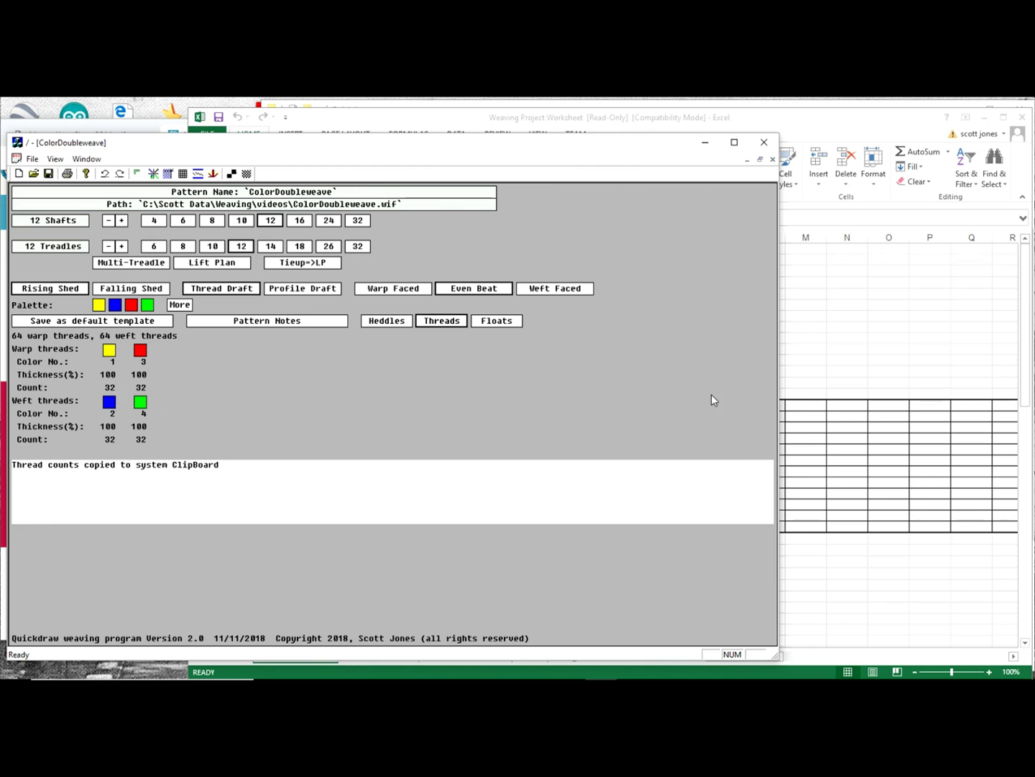
{"action": "left_click", "coordinate": [901, 353]}
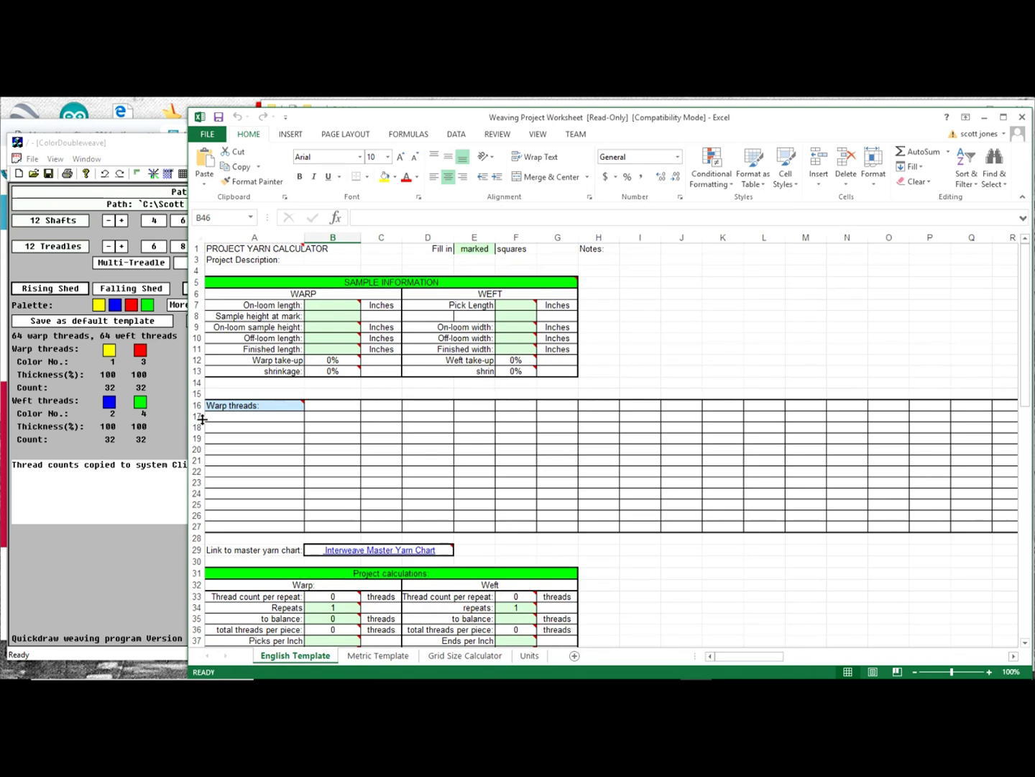
Paste the Quickdraw thread counts as text into A16 and check the warp colour numbers.
{"action": "left_click", "coordinate": [237, 407]}
{"action": "right_click", "coordinate": [237, 408]}
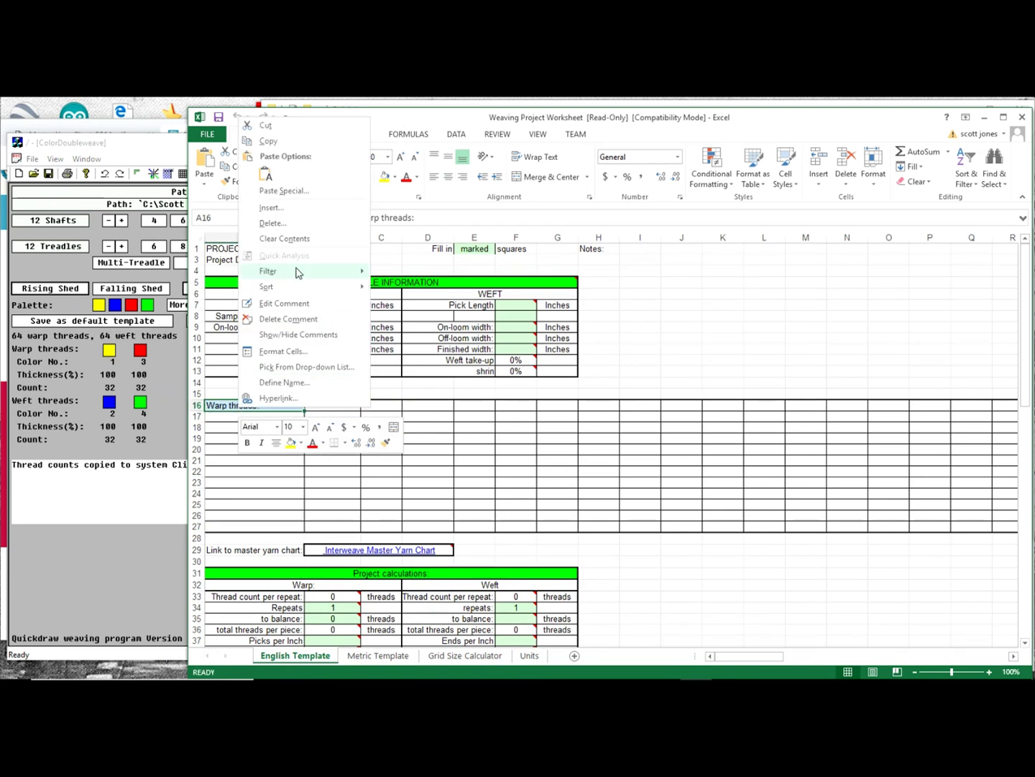
{"action": "left_click", "coordinate": [267, 175]}
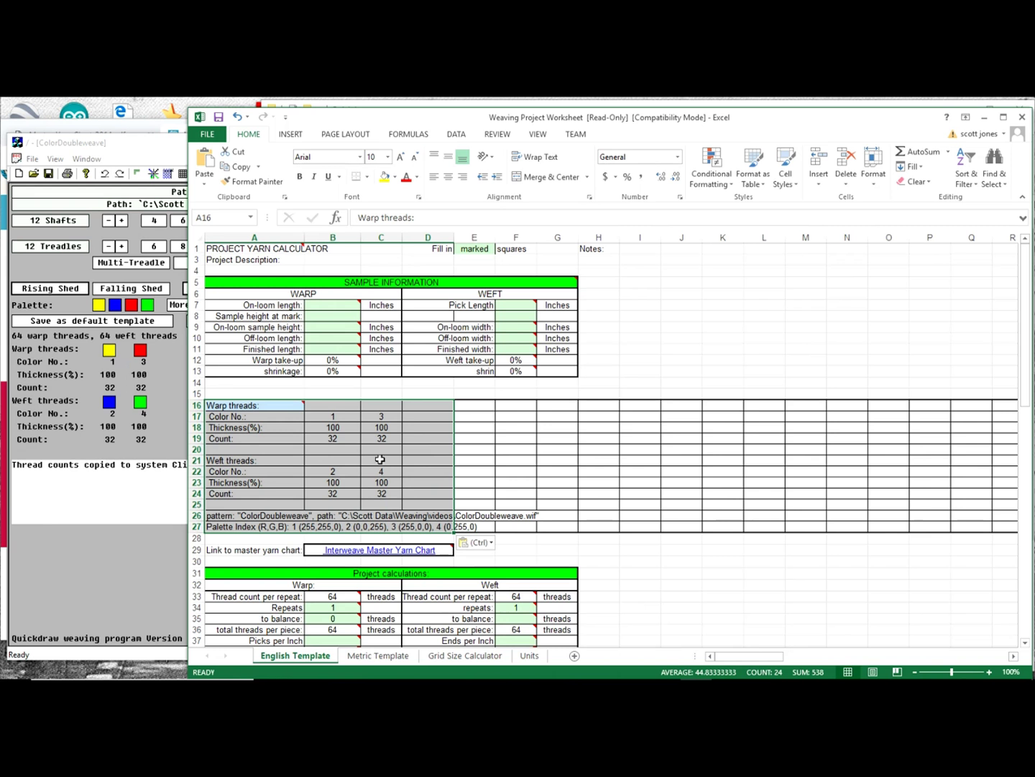
{"action": "left_click", "coordinate": [316, 418]}
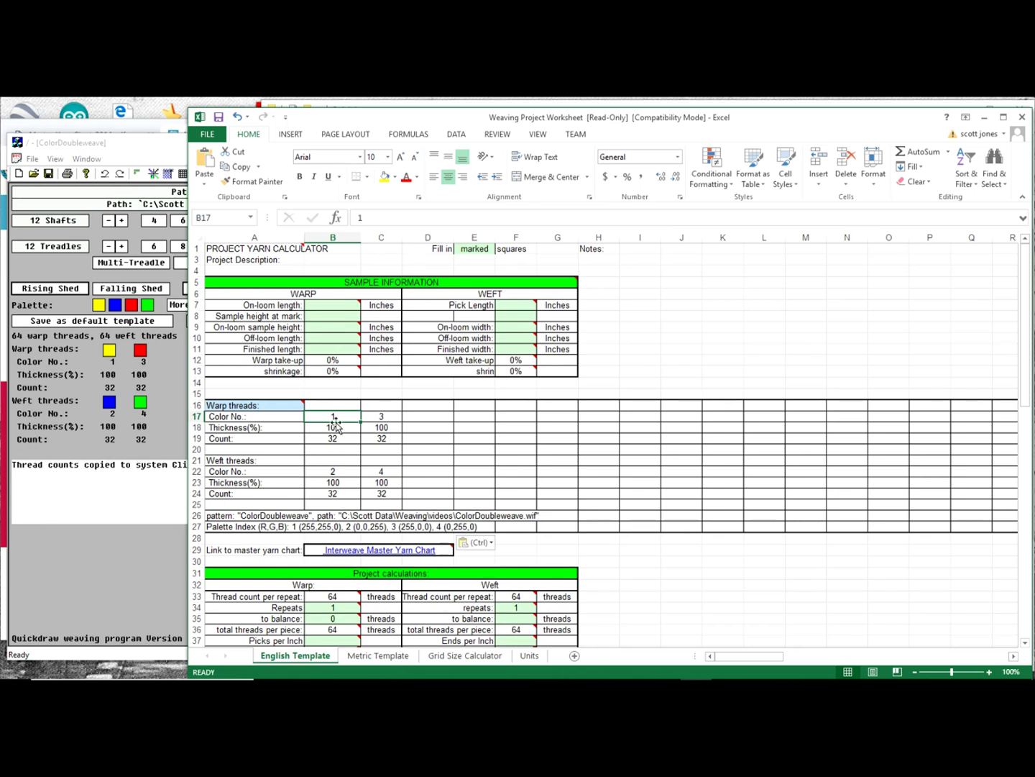
{"action": "left_click", "coordinate": [385, 414]}
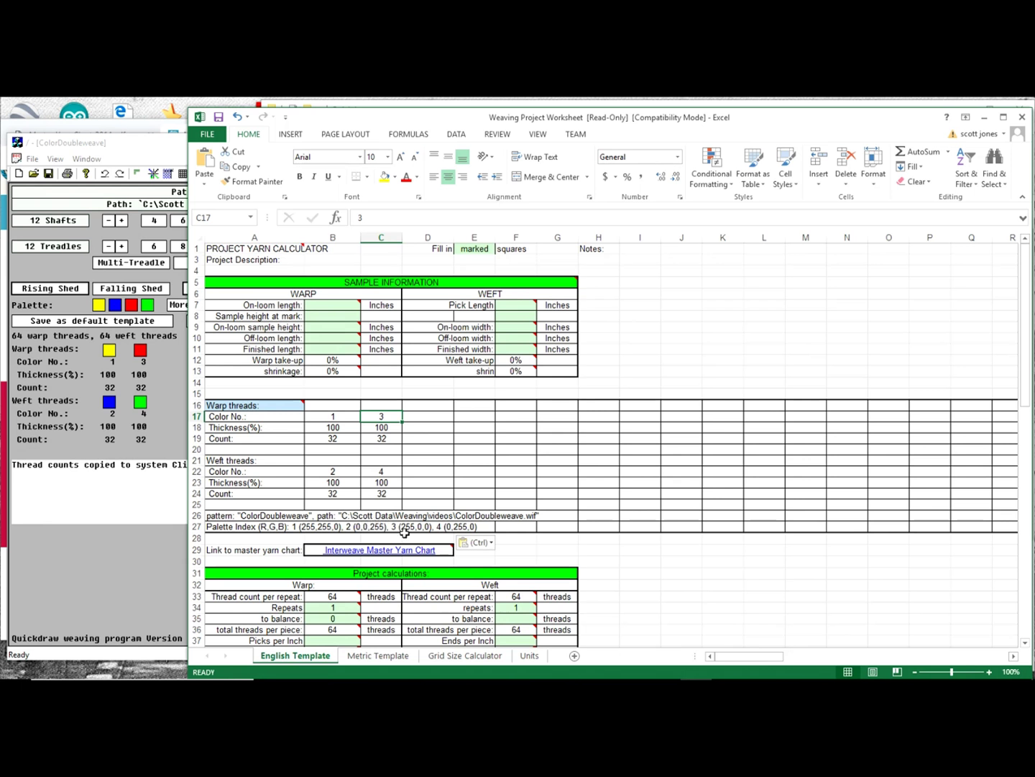
{"action": "left_click", "coordinate": [403, 527]}
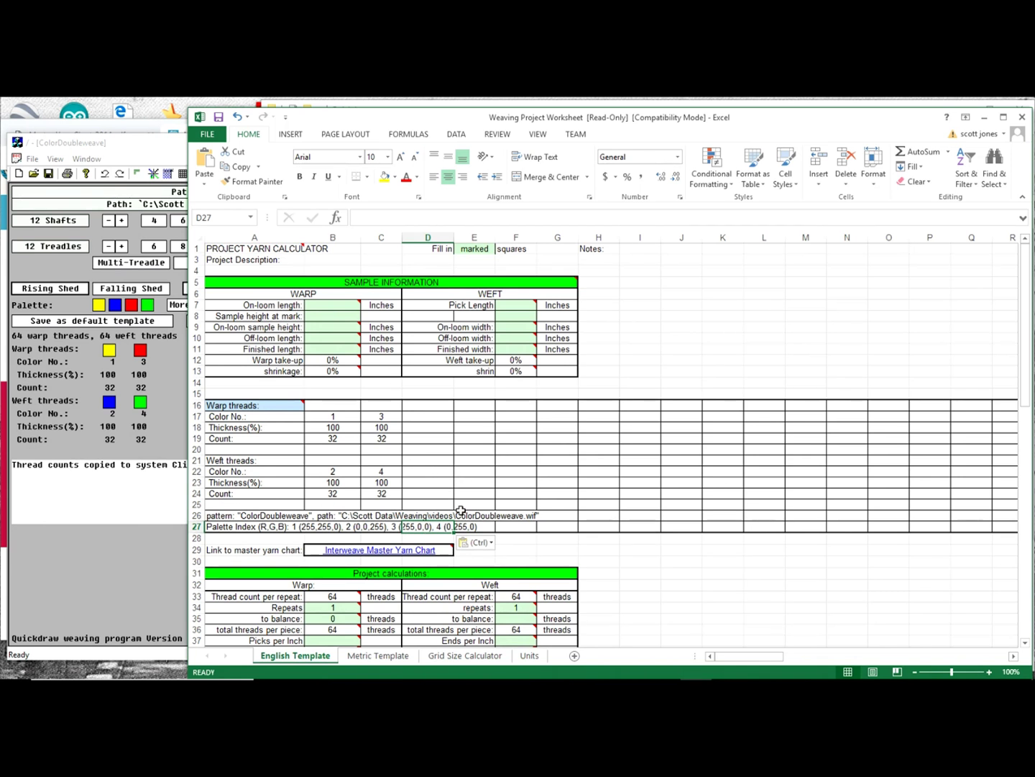
{"action": "left_click", "coordinate": [644, 549]}
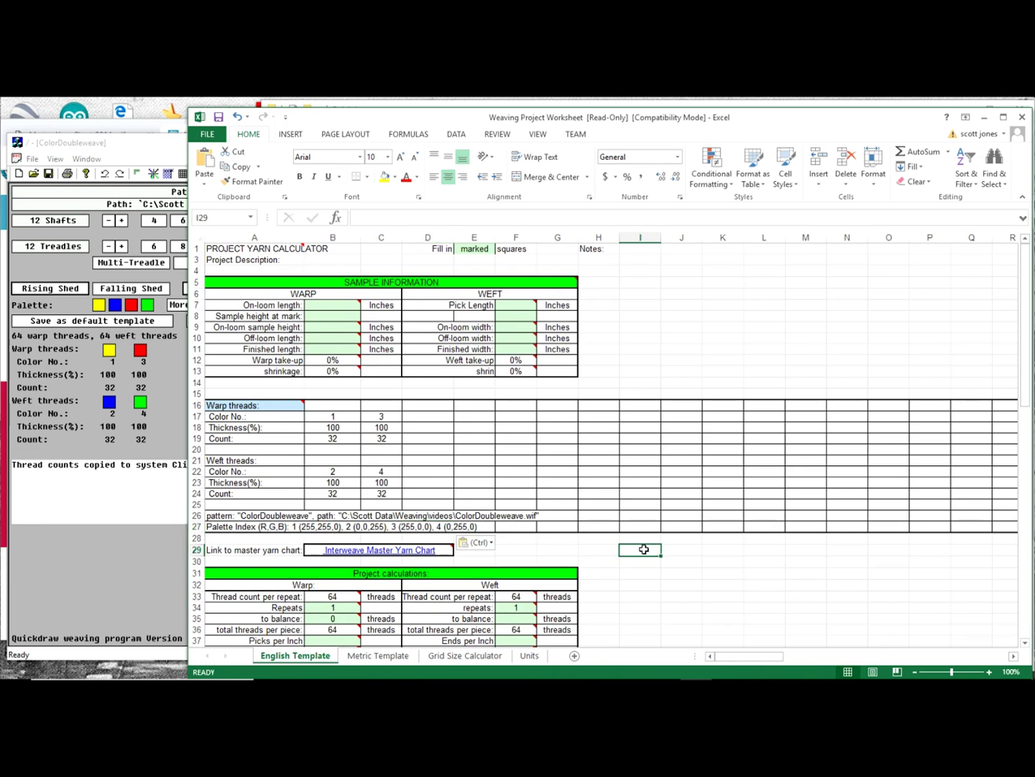
Follow the Interweave Master Yarn Chart hyperlink in B29.
{"action": "scroll", "coordinate": [644, 548], "scroll_direction": "down", "scroll_amount": 5}
{"action": "scroll", "coordinate": [644, 548], "scroll_direction": "down", "scroll_amount": 3}
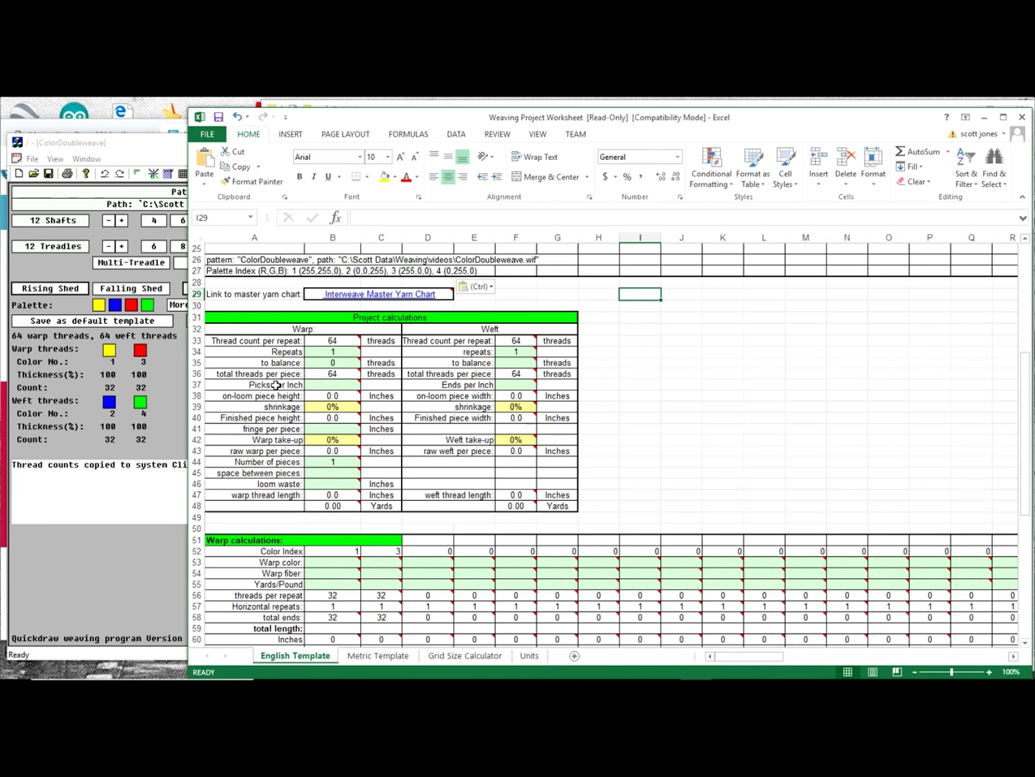
{"action": "left_click", "coordinate": [399, 296]}
Copy the 5/2 pearl cotton entry (2,100 yd/lb) from the Master-Yarn-Chart-2014 PDF.
{"action": "scroll", "coordinate": [398, 295], "scroll_direction": "down", "scroll_amount": 1}
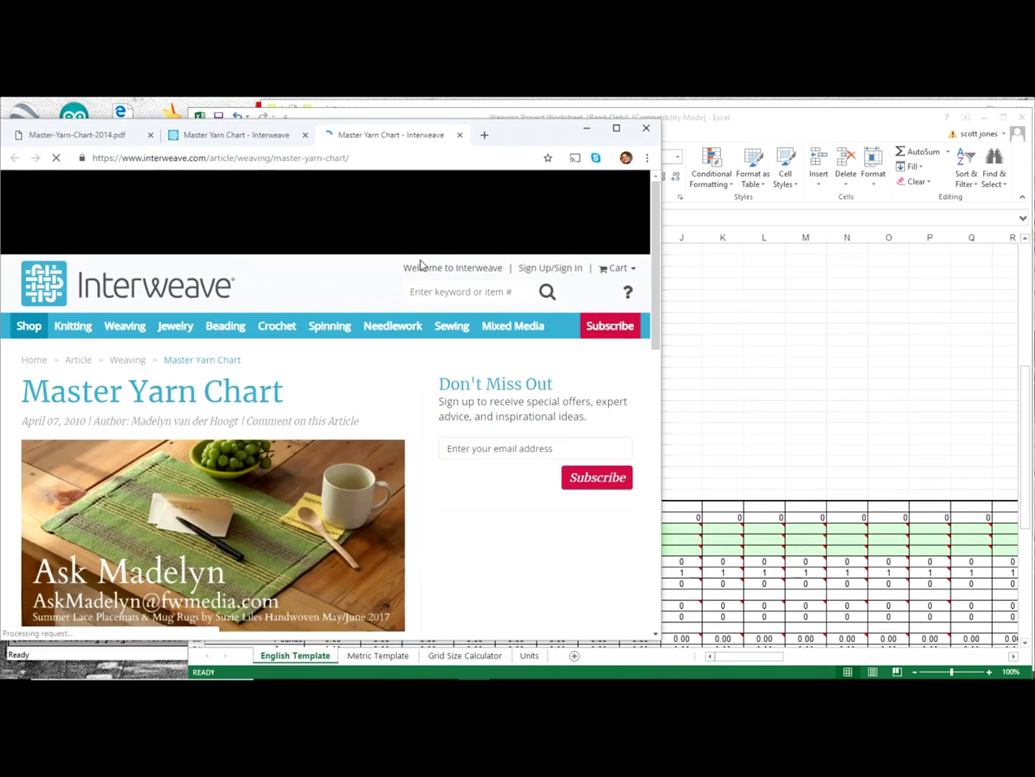
{"action": "scroll", "coordinate": [203, 476], "scroll_direction": "down", "scroll_amount": 3}
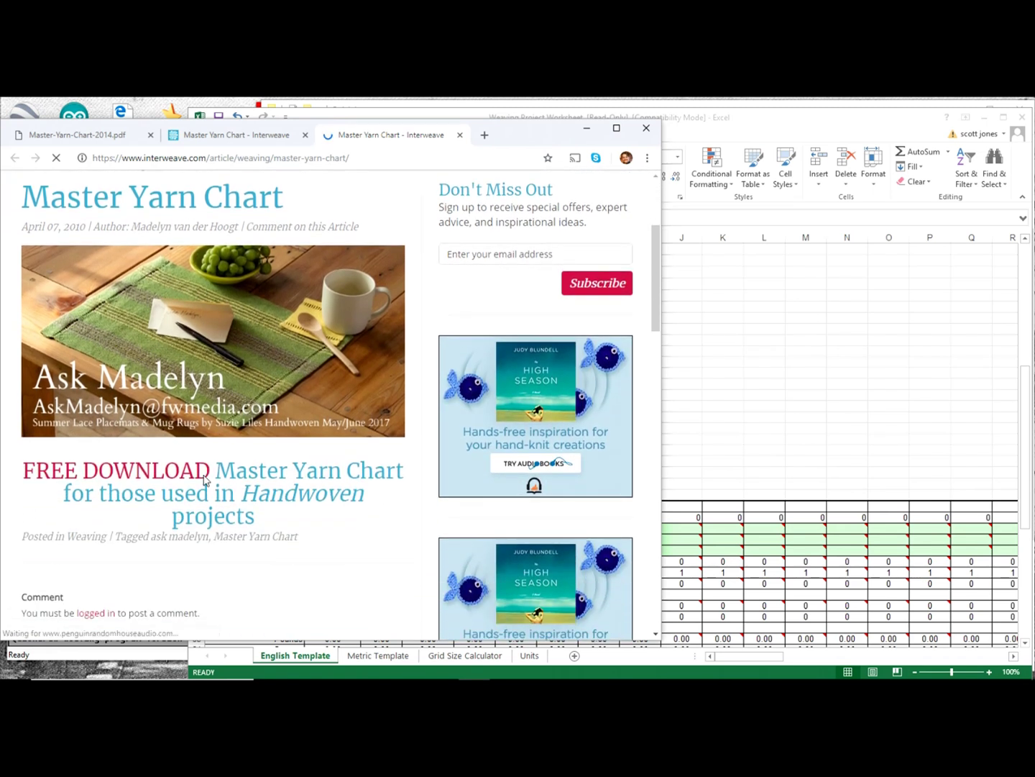
{"action": "left_click", "coordinate": [65, 134]}
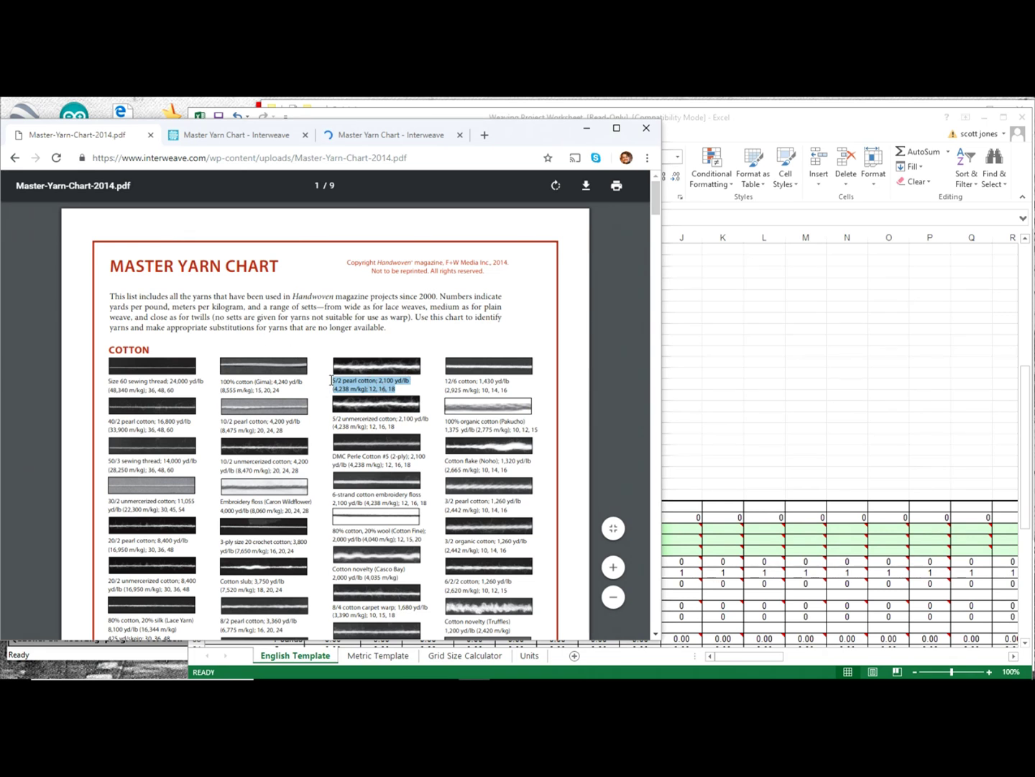
{"action": "left_click_drag", "start_coordinate": [331, 380], "coordinate": [394, 391]}
{"action": "right_click", "coordinate": [380, 385]}
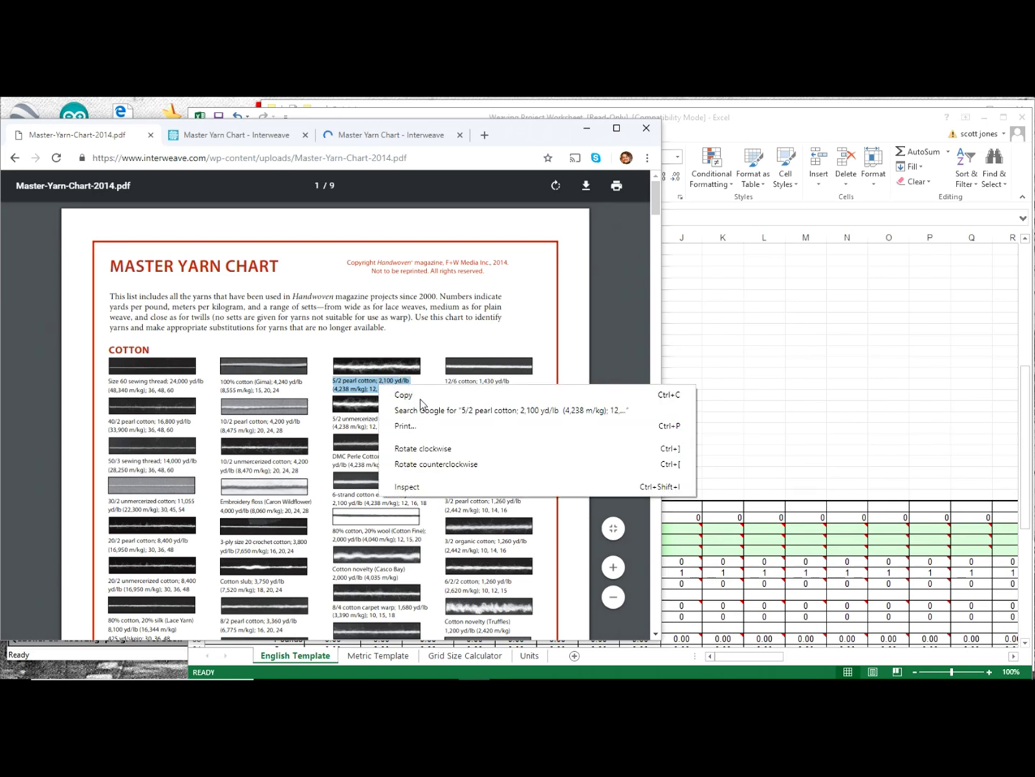
{"action": "left_click", "coordinate": [421, 398]}
Paste the 5/2 pearl cotton yarn note into cell I41 of the worksheet.
{"action": "left_click", "coordinate": [809, 381]}
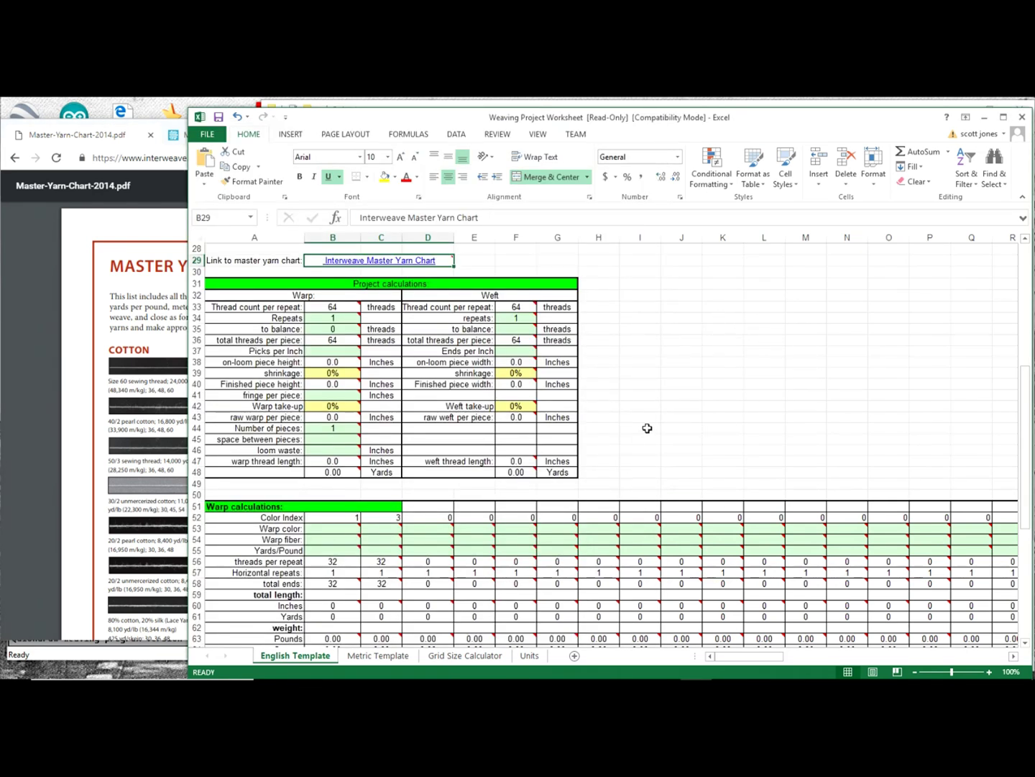
{"action": "left_click", "coordinate": [640, 395]}
{"action": "right_click", "coordinate": [640, 395]}
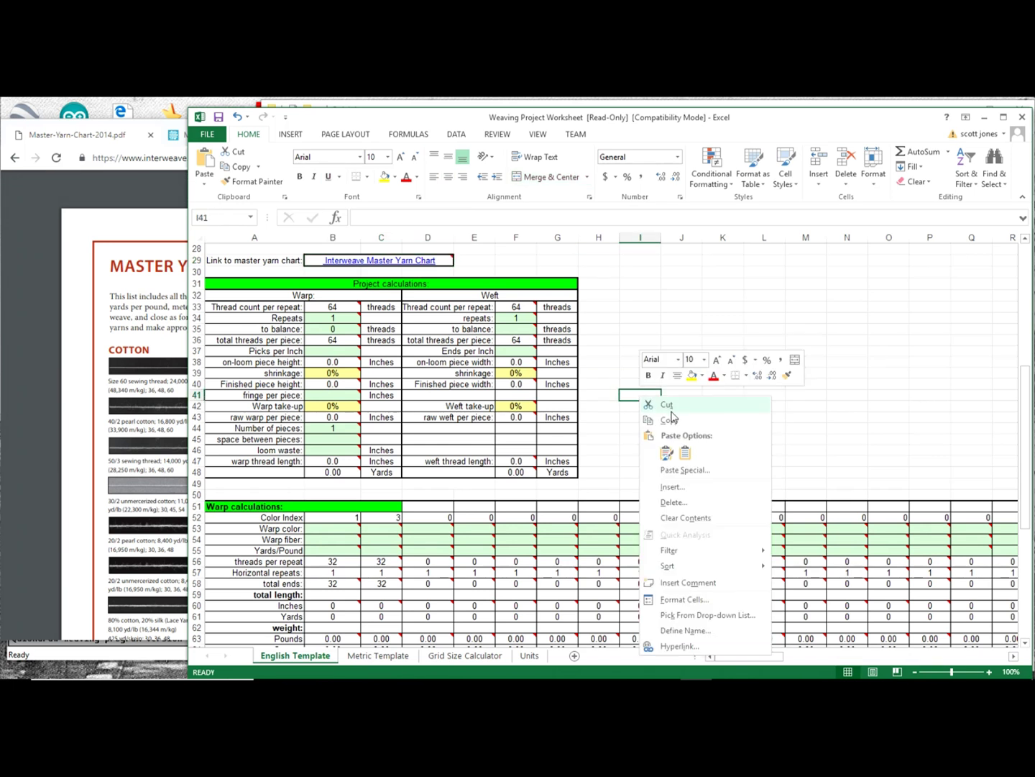
{"action": "left_click", "coordinate": [667, 452]}
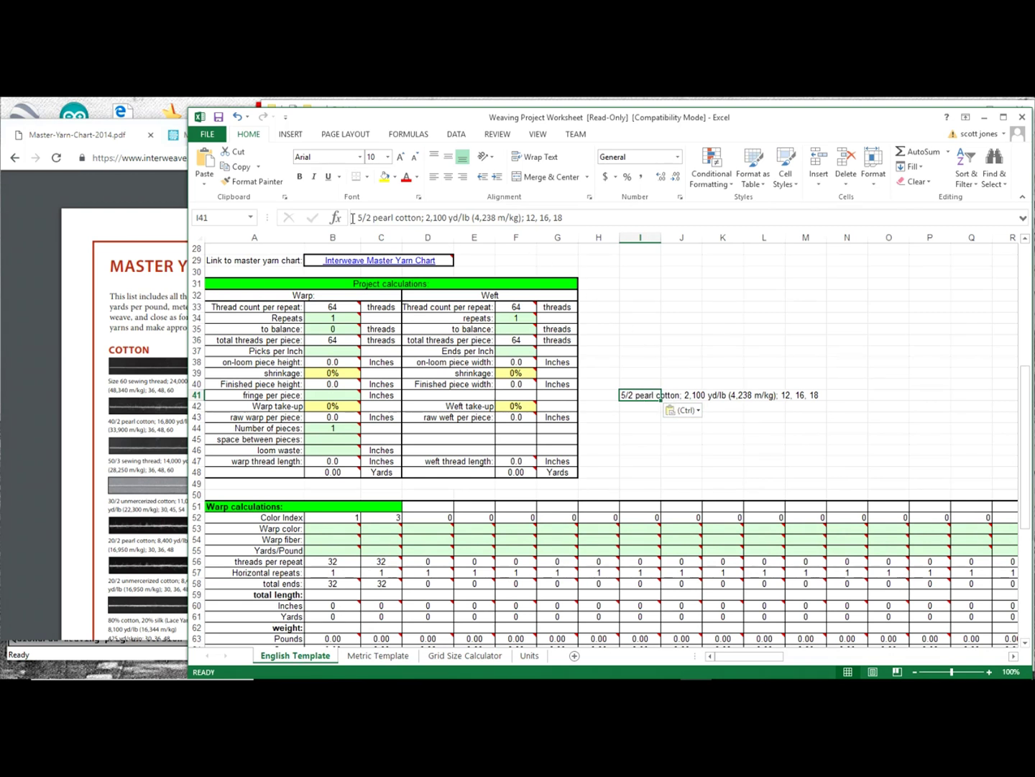
{"action": "left_click_drag", "start_coordinate": [353, 217], "coordinate": [422, 217]}
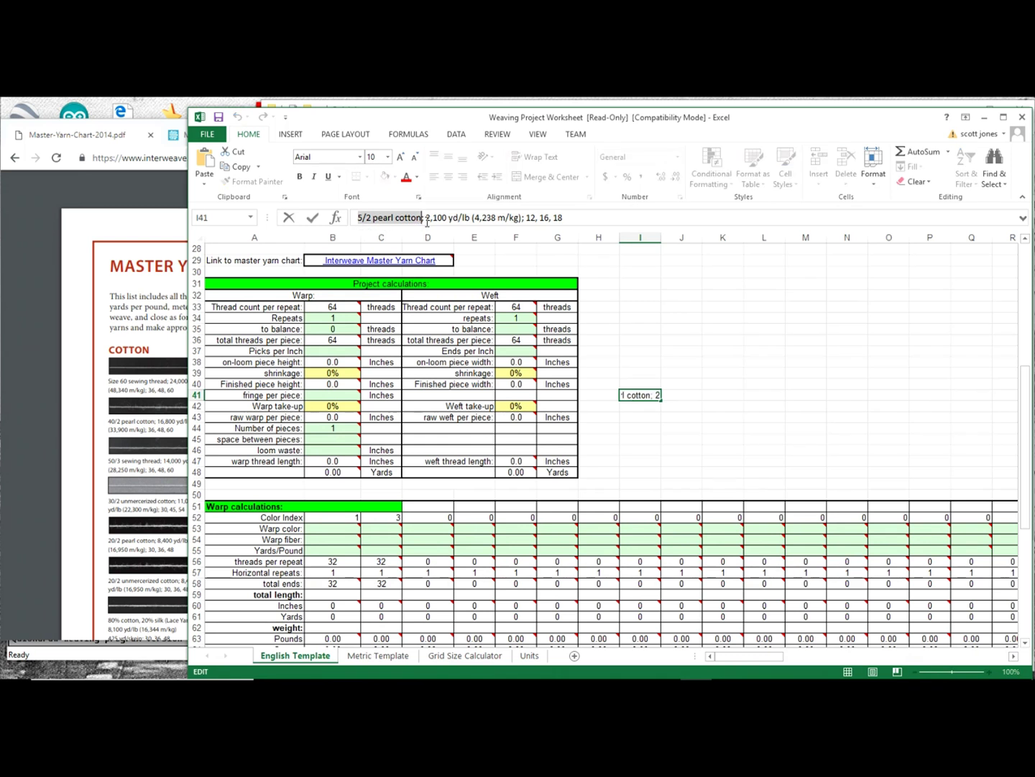
{"action": "double_click", "coordinate": [541, 217]}
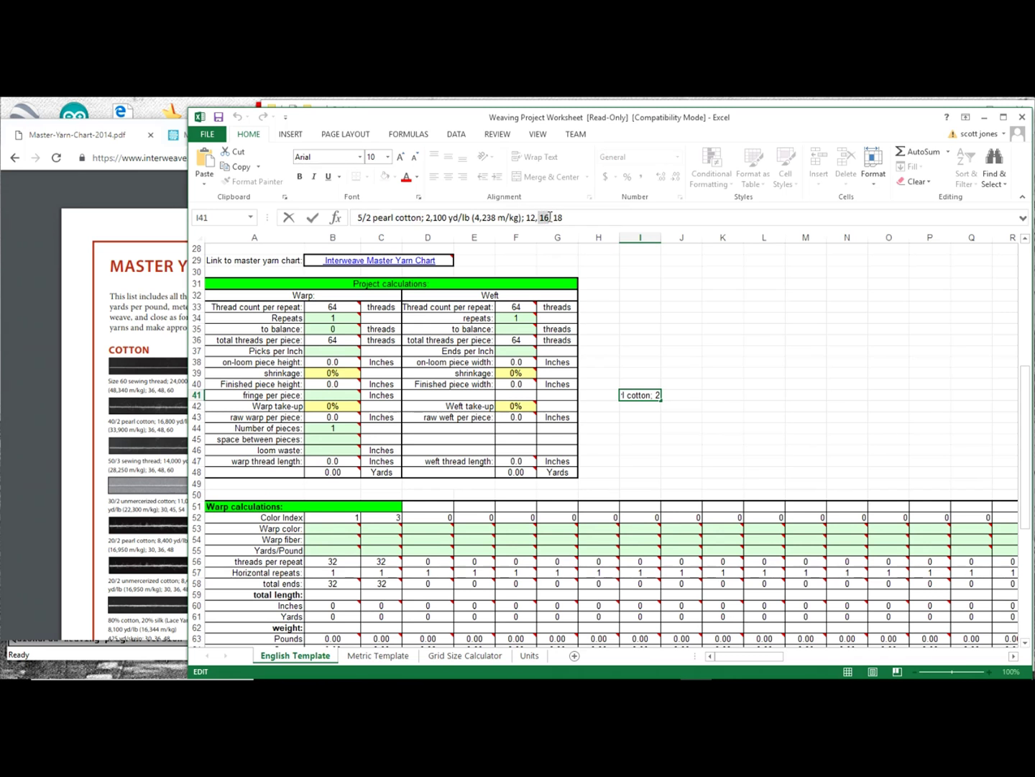
Set Picks per Inch and Ends per Inch to 16 in B37 and F37.
{"action": "left_click", "coordinate": [323, 349]}
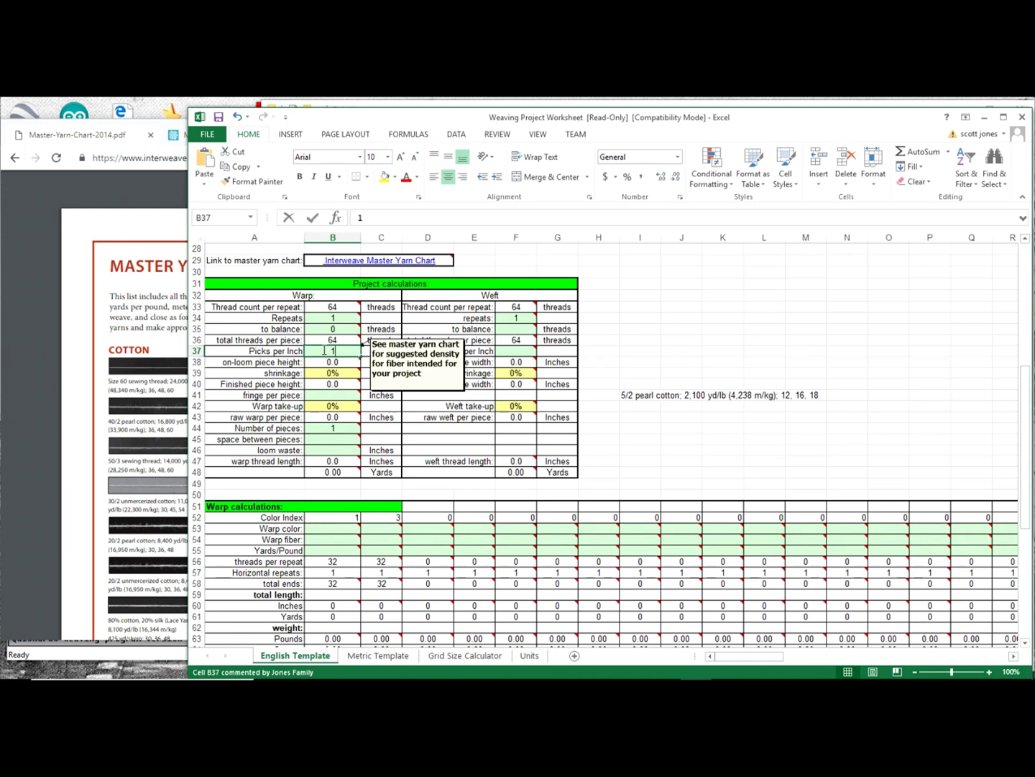
{"action": "type", "text": "16"}
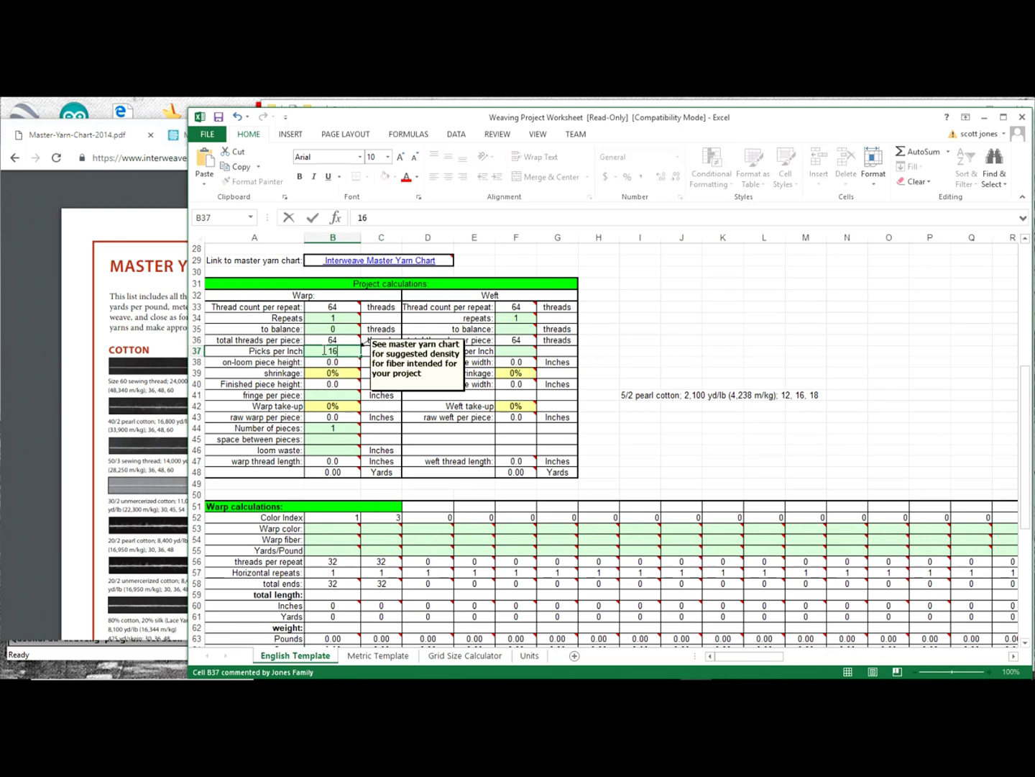
{"action": "left_click", "coordinate": [514, 353]}
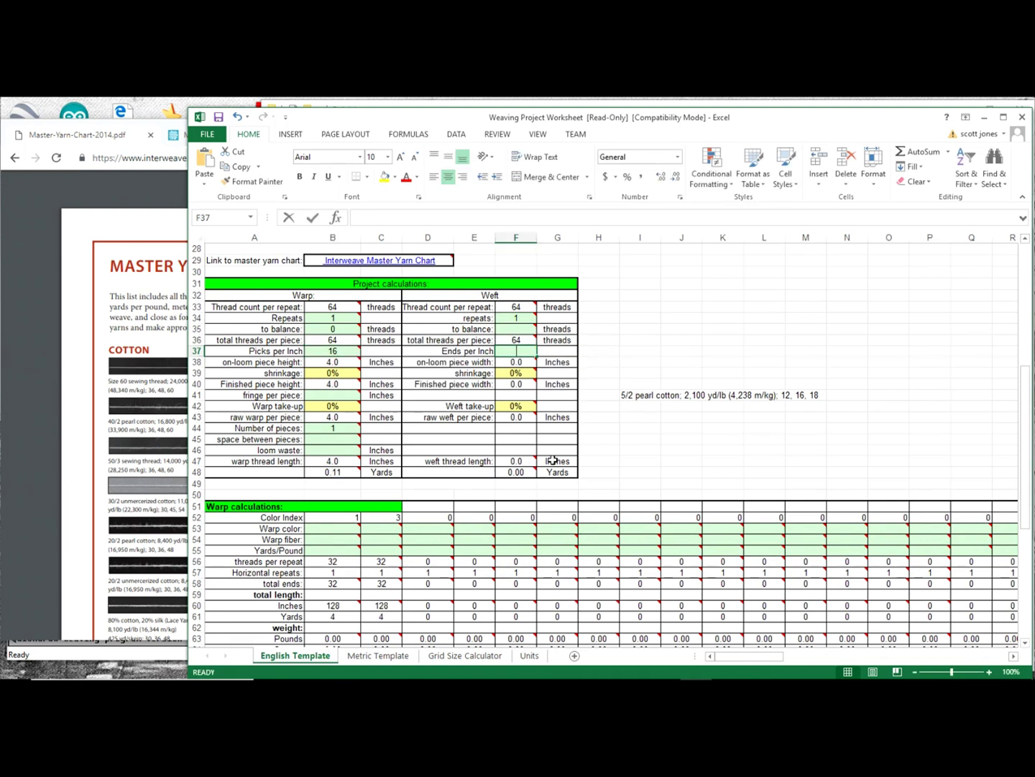
{"action": "type", "text": "16"}
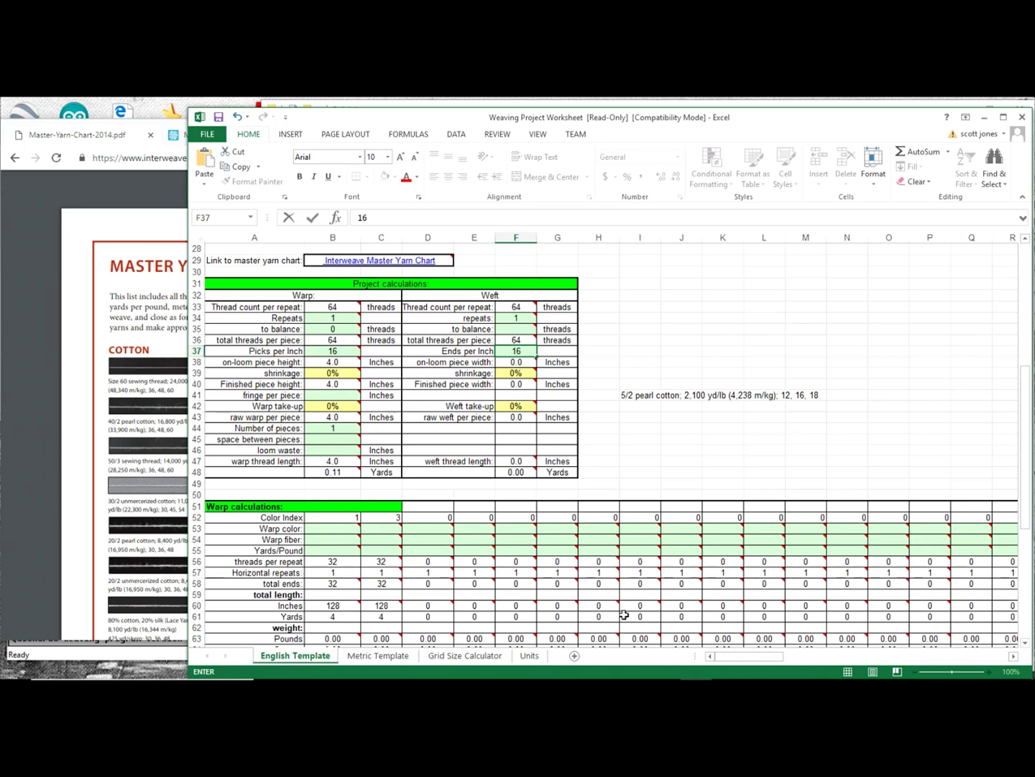
{"action": "left_click", "coordinate": [333, 428]}
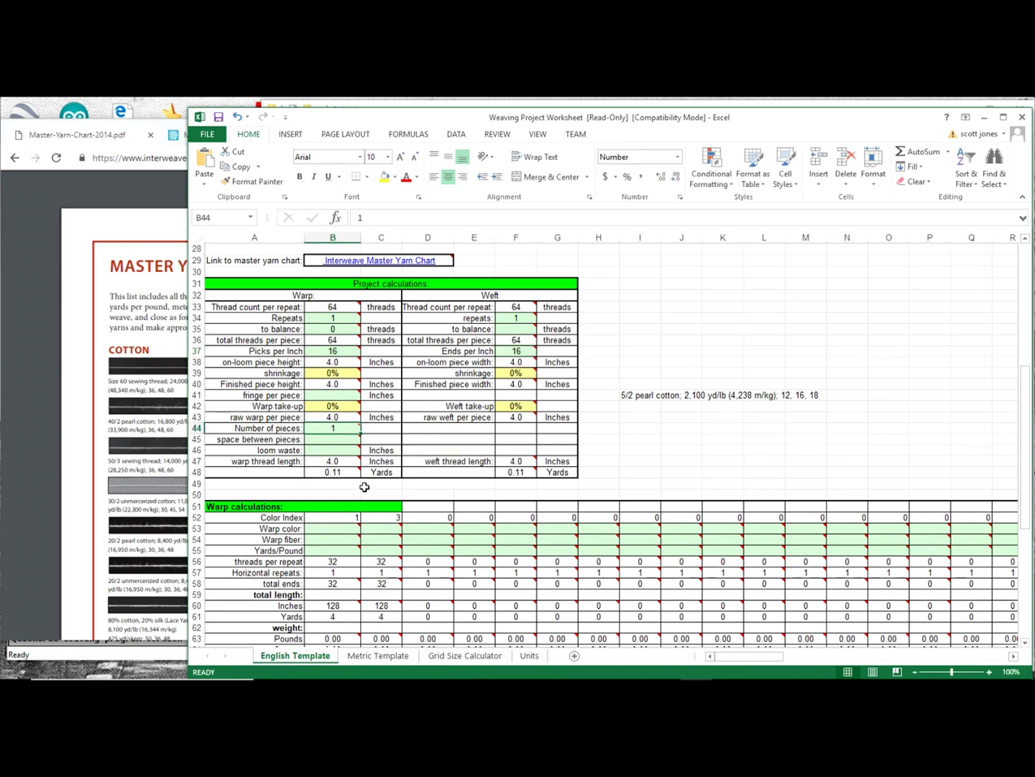
Enter 10 pieces, spacing 1 between pieces, and 24 inches of loom waste.
{"action": "type", "text": "10"}
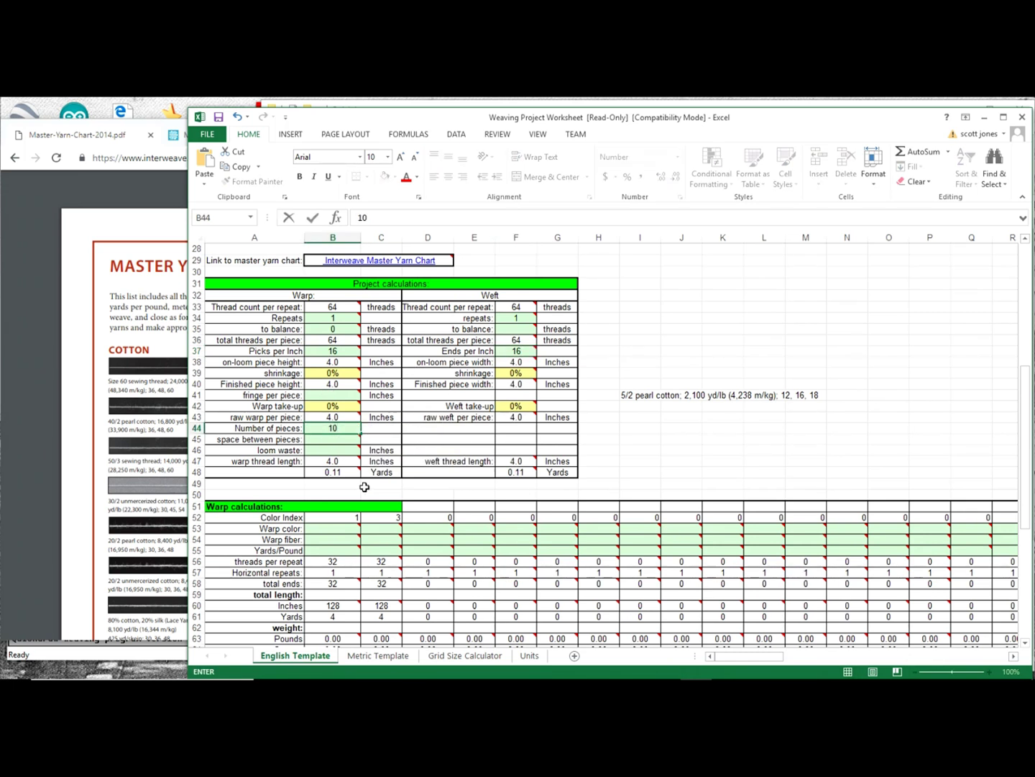
{"action": "left_click", "coordinate": [346, 439]}
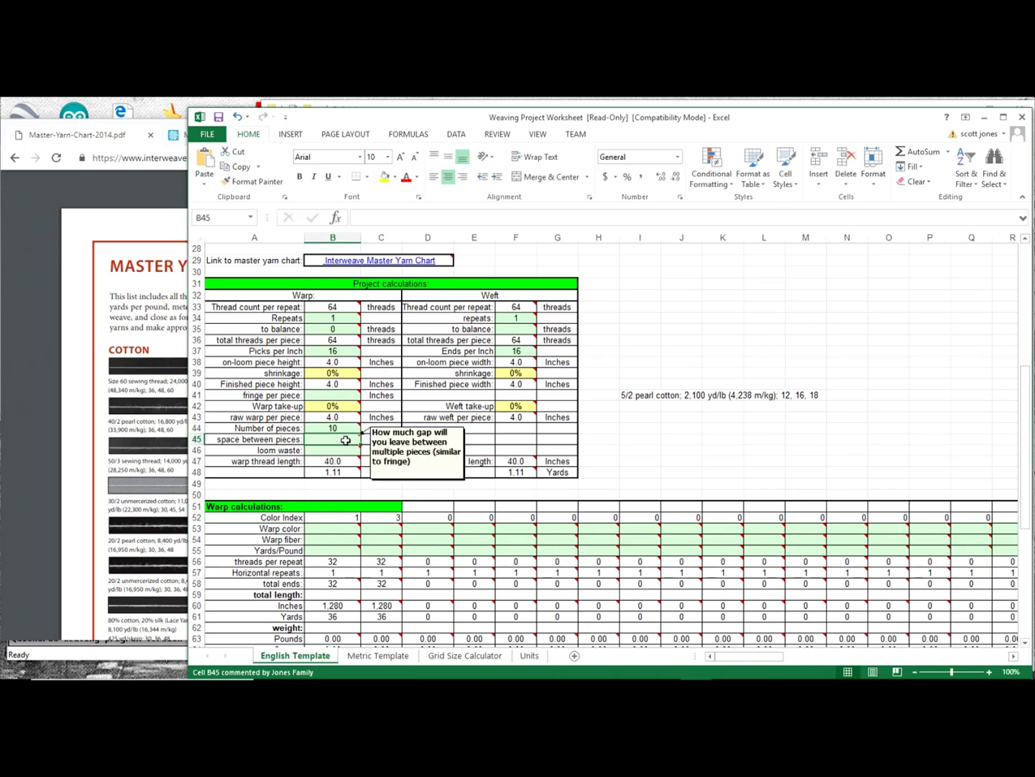
{"action": "type", "text": "1"}
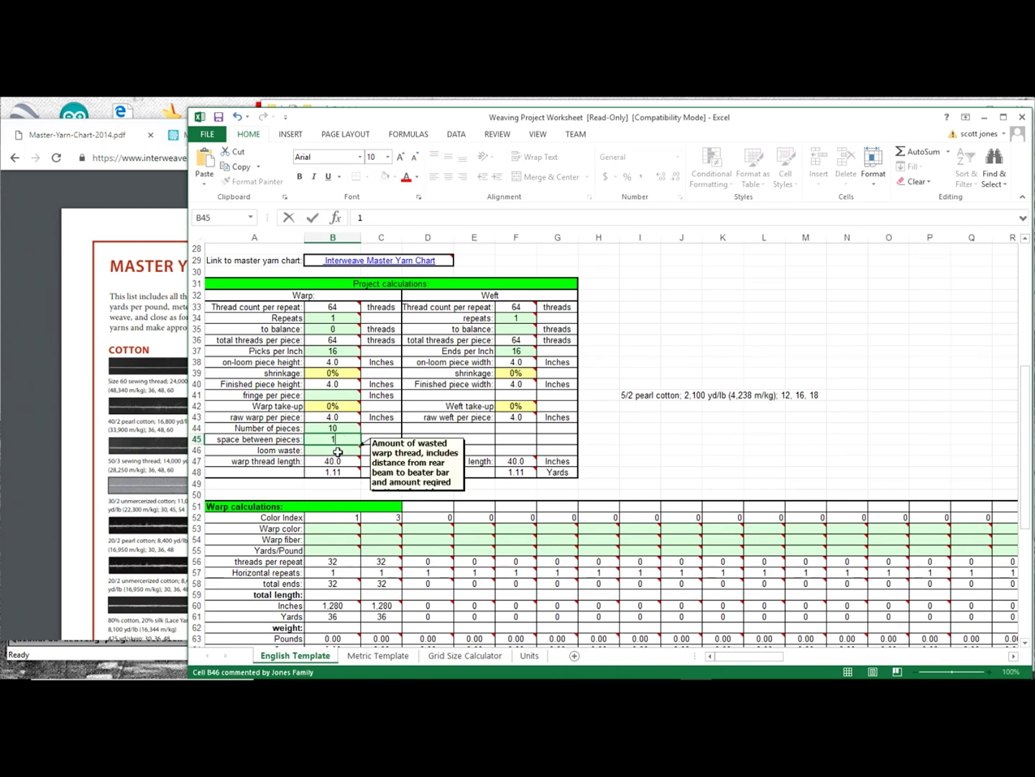
{"action": "left_click", "coordinate": [338, 451]}
{"action": "type", "text": "2"}
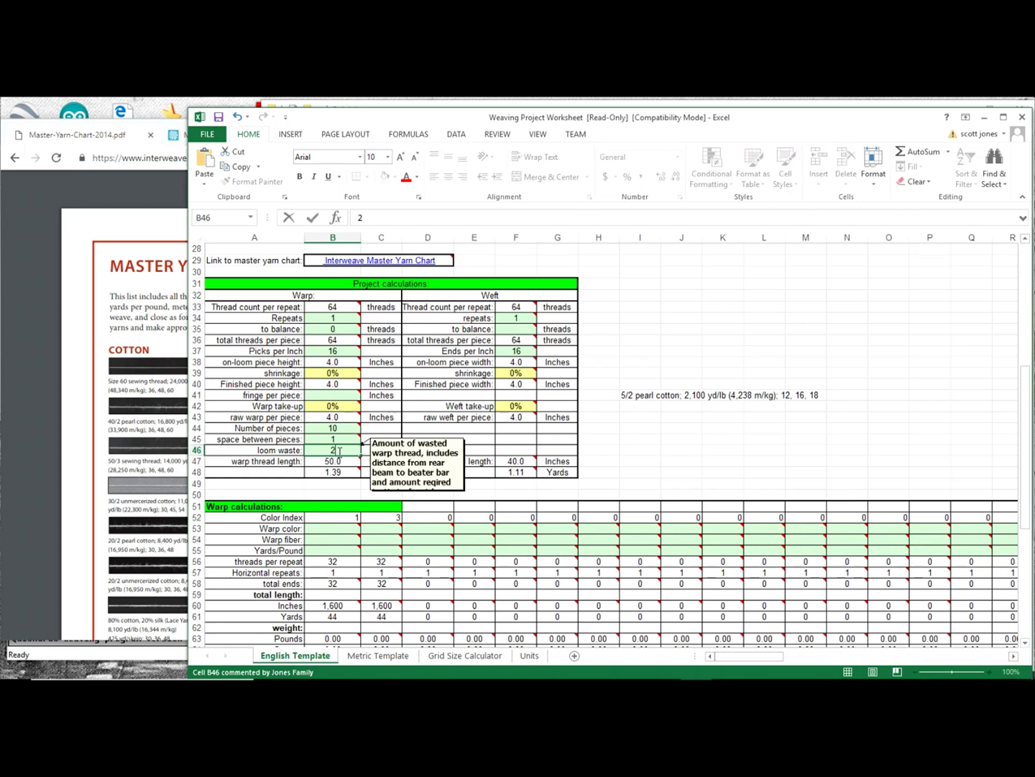
{"action": "type", "text": "24"}
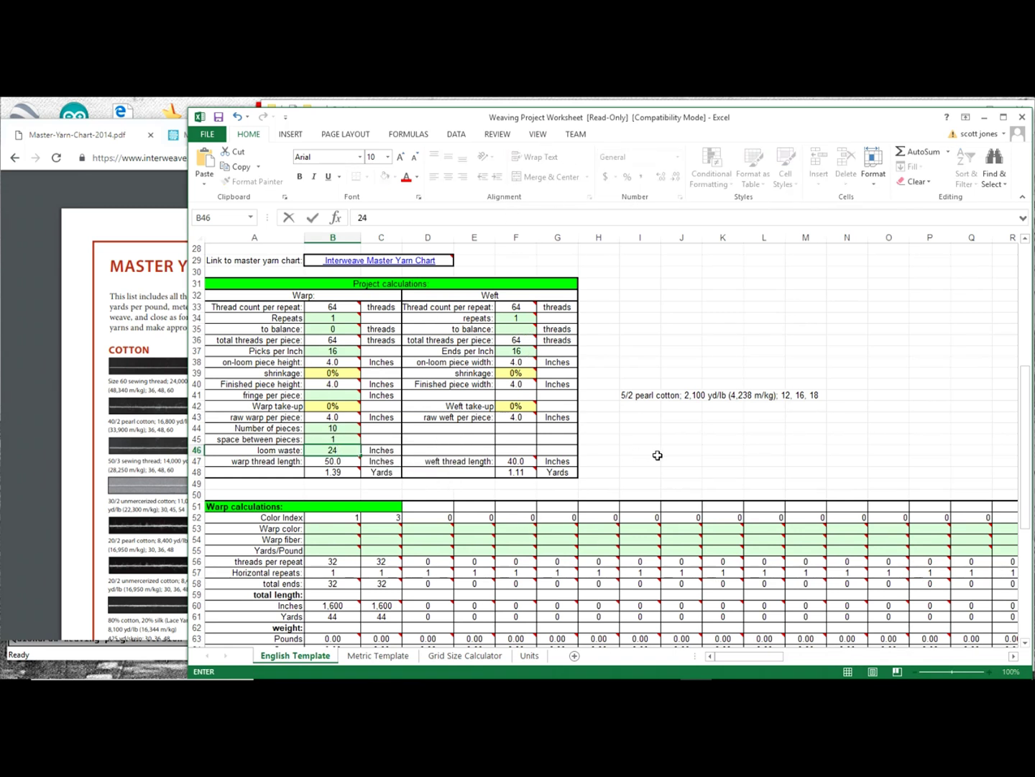
{"action": "key", "text": "Return"}
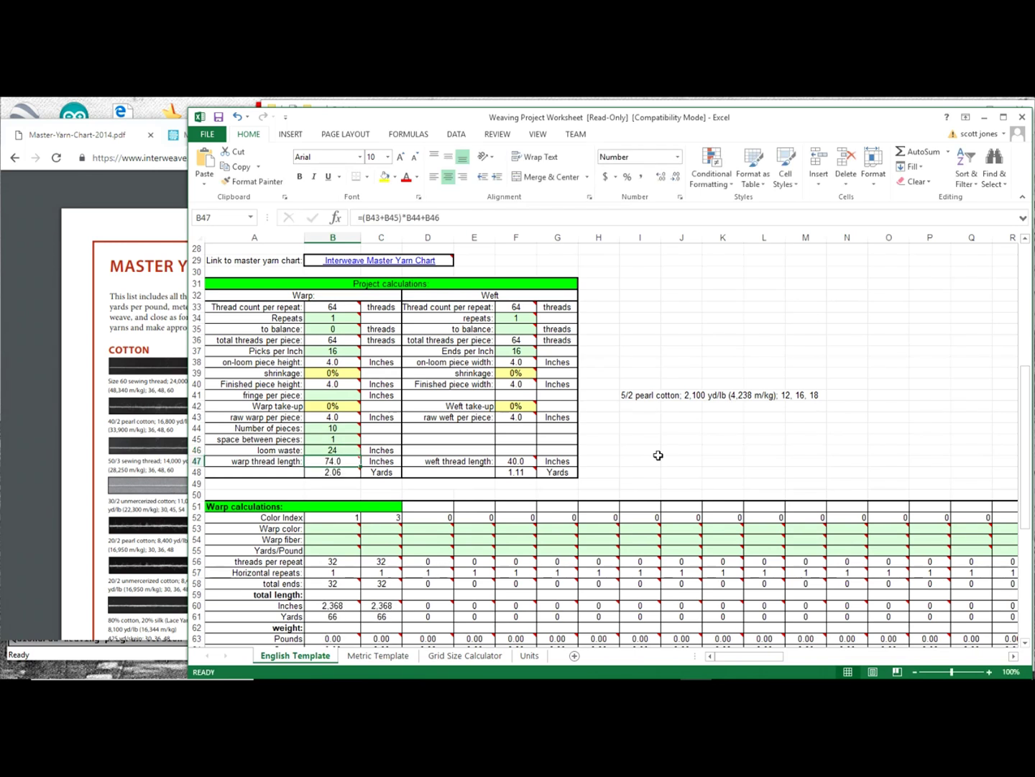
{"action": "scroll", "coordinate": [658, 455], "scroll_direction": "down", "scroll_amount": 1}
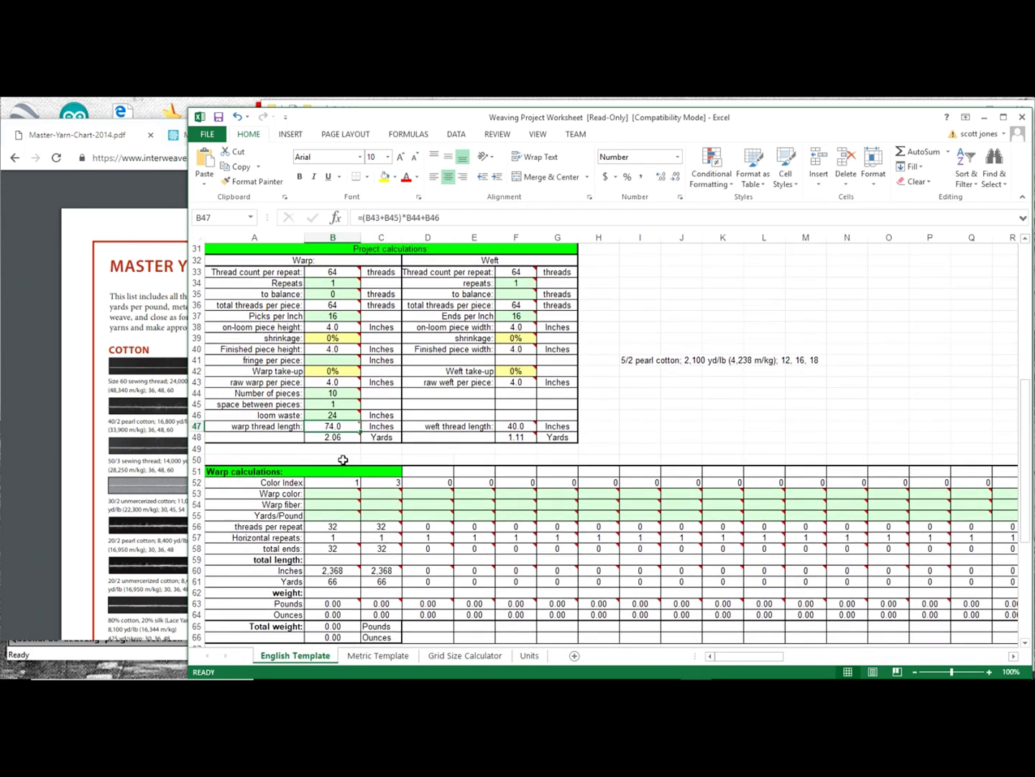
{"action": "mouse_move", "coordinate": [335, 439]}
{"action": "left_click", "coordinate": [691, 425]}
{"action": "scroll", "coordinate": [691, 426], "scroll_direction": "down", "scroll_amount": 5}
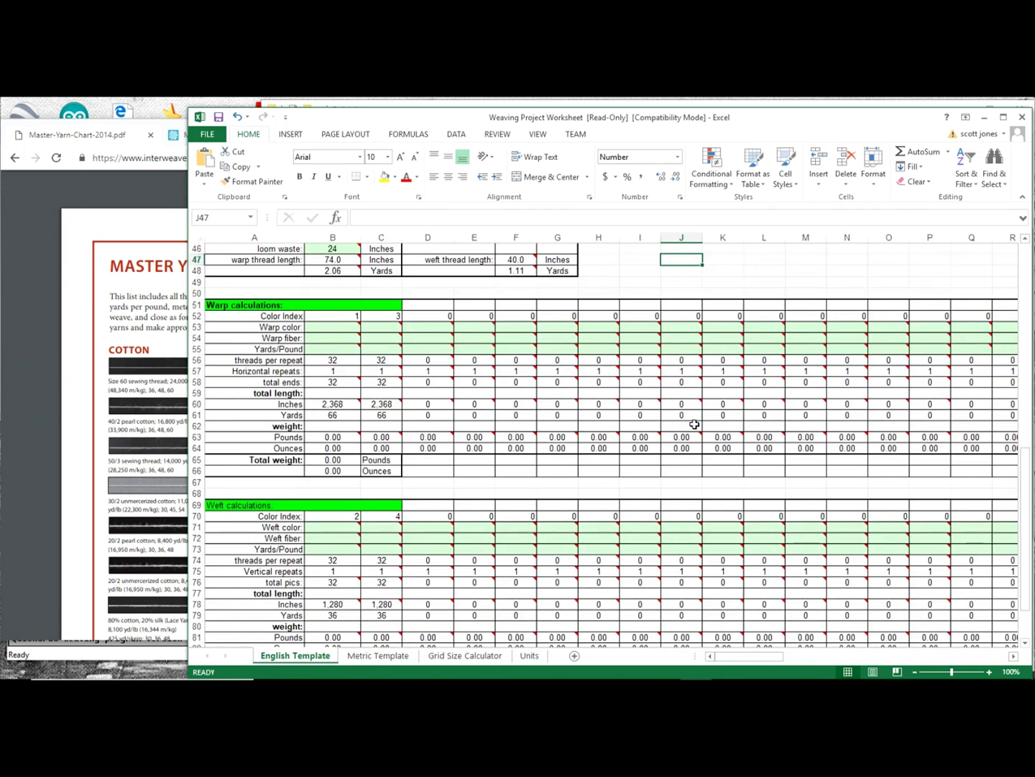
Enter yellow and red as the two warp colours.
{"action": "left_click", "coordinate": [333, 327]}
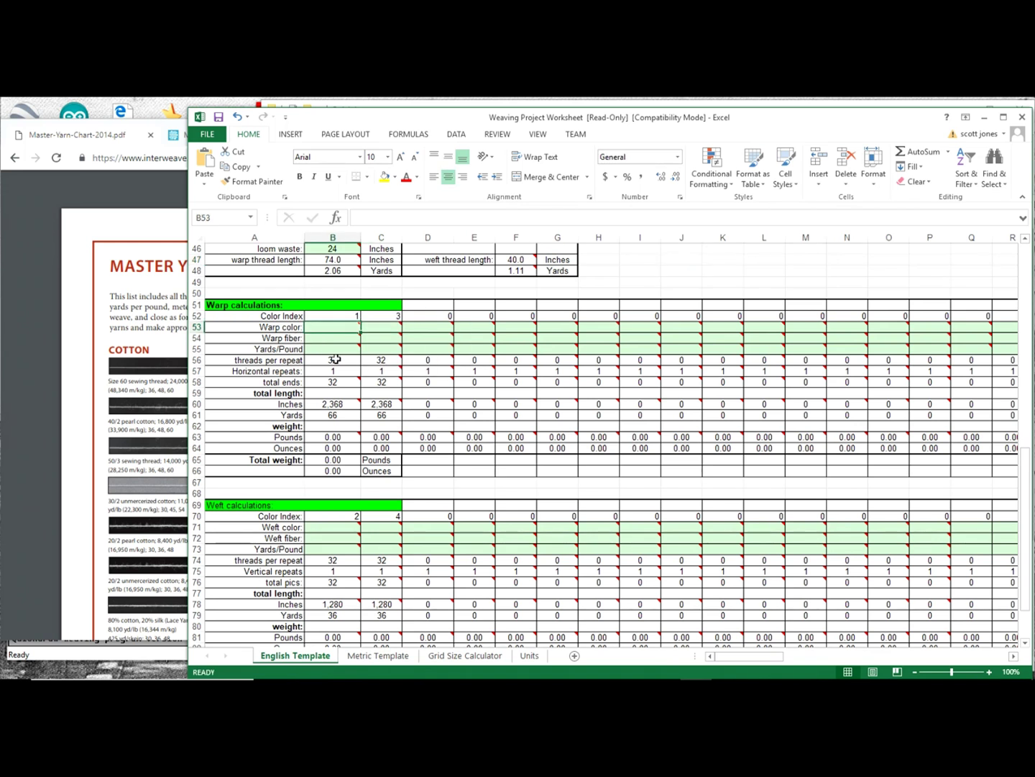
{"action": "type", "text": "yellow"}
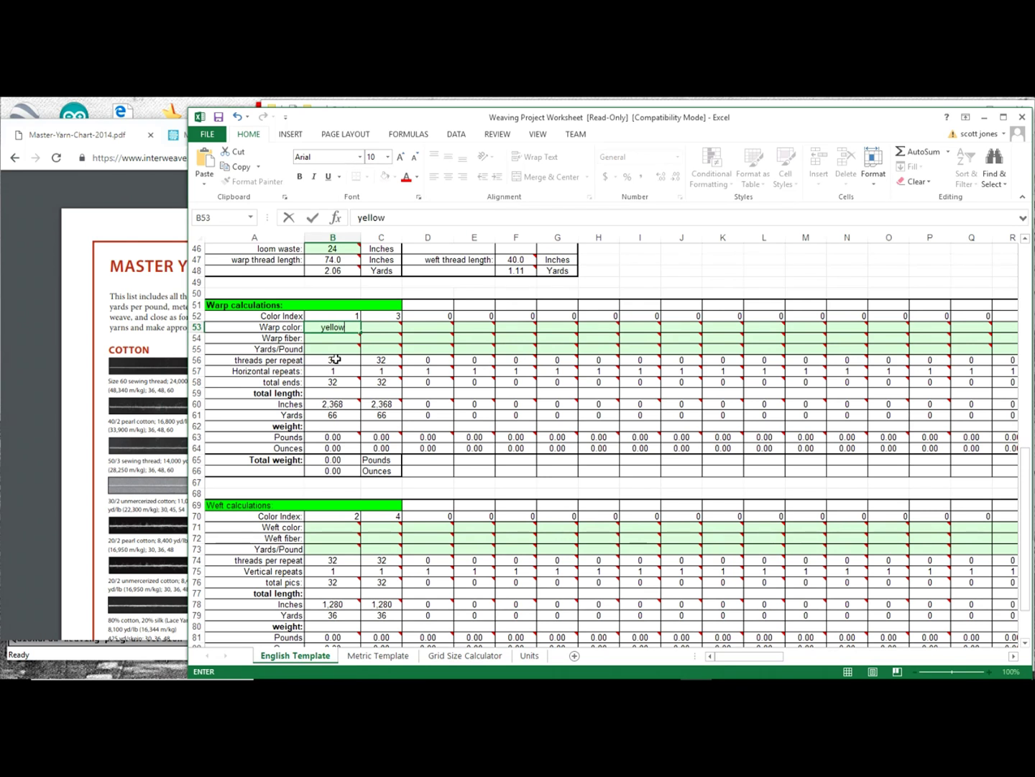
{"action": "left_click", "coordinate": [388, 325]}
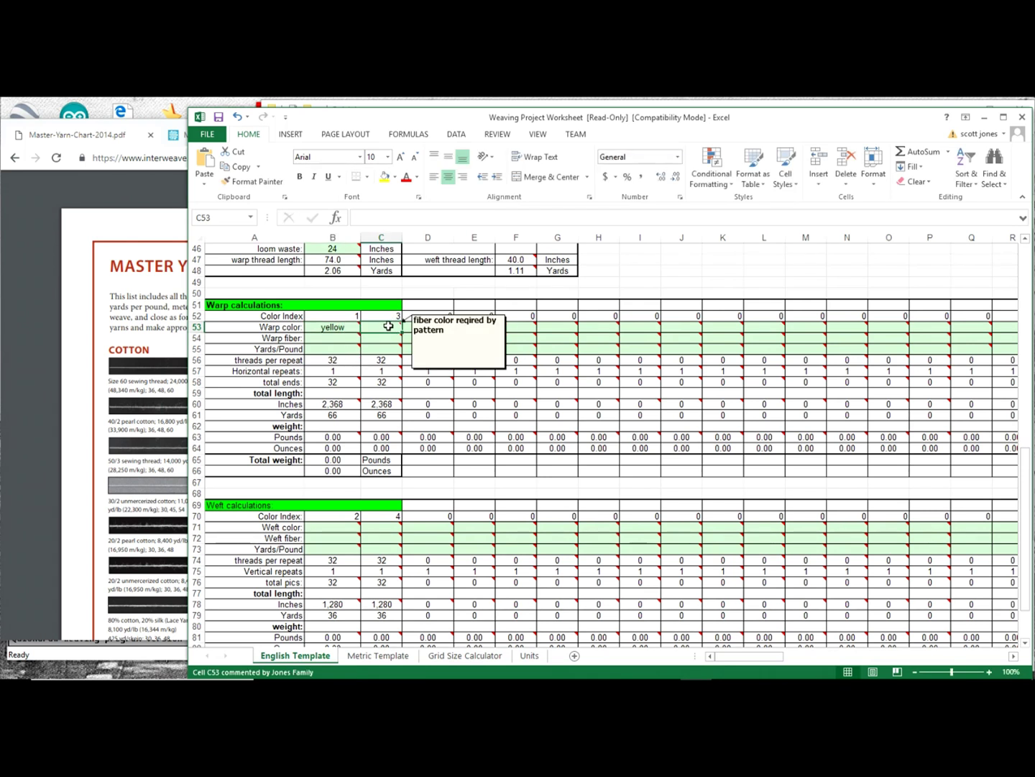
{"action": "type", "text": "red"}
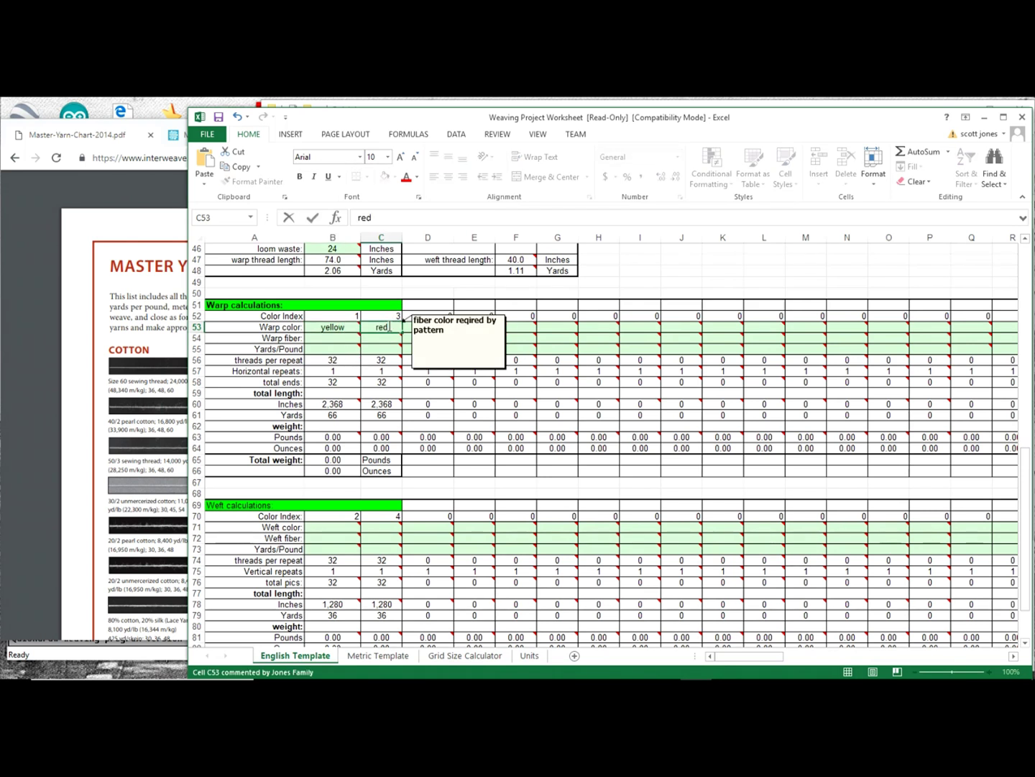
Enter blue and green as the two weft colours in B71 and C71.
{"action": "left_click", "coordinate": [337, 525]}
{"action": "mouse_move", "coordinate": [339, 524]}
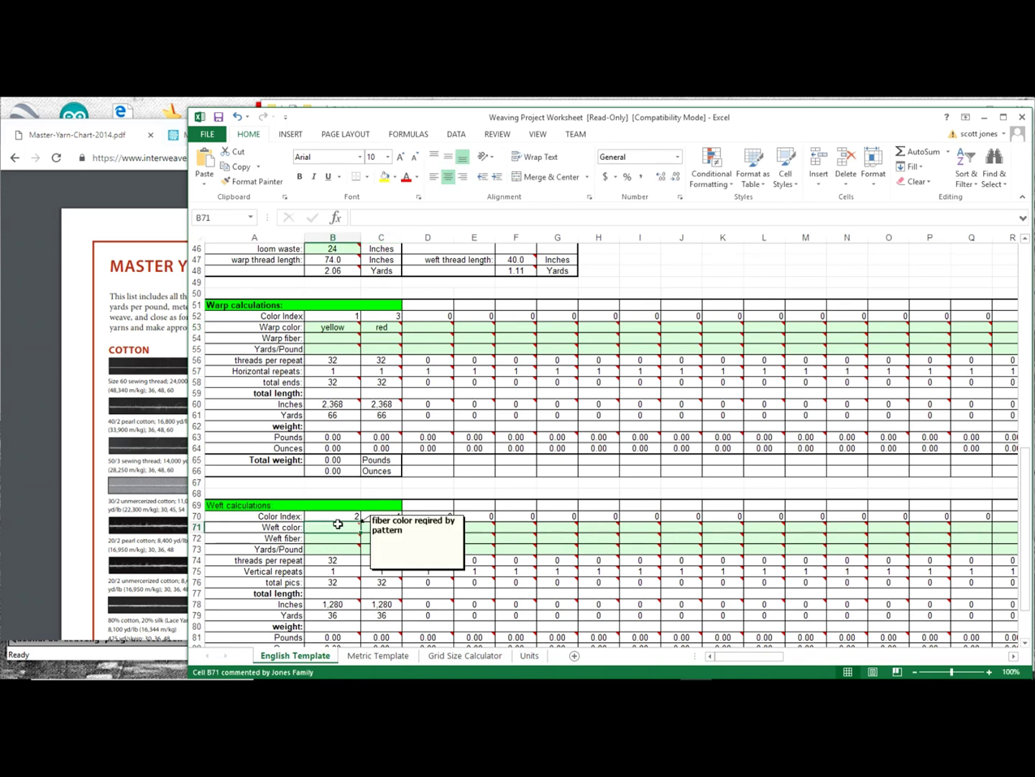
{"action": "type", "text": "blue"}
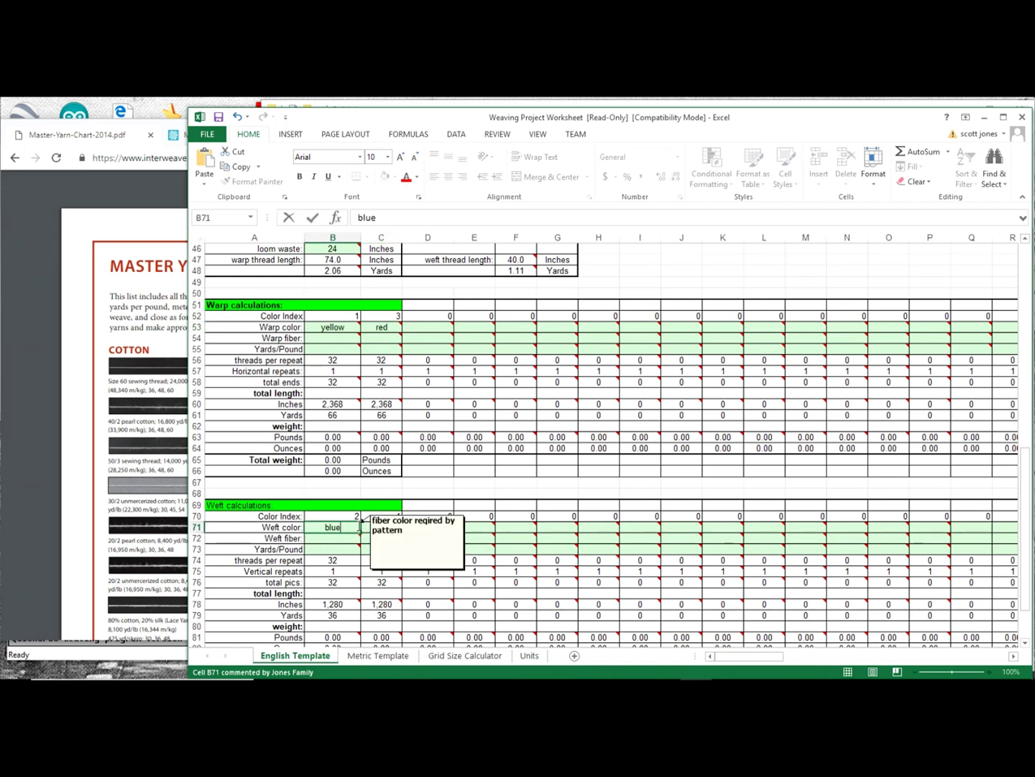
{"action": "left_click", "coordinate": [370, 527]}
{"action": "type", "text": "green"}
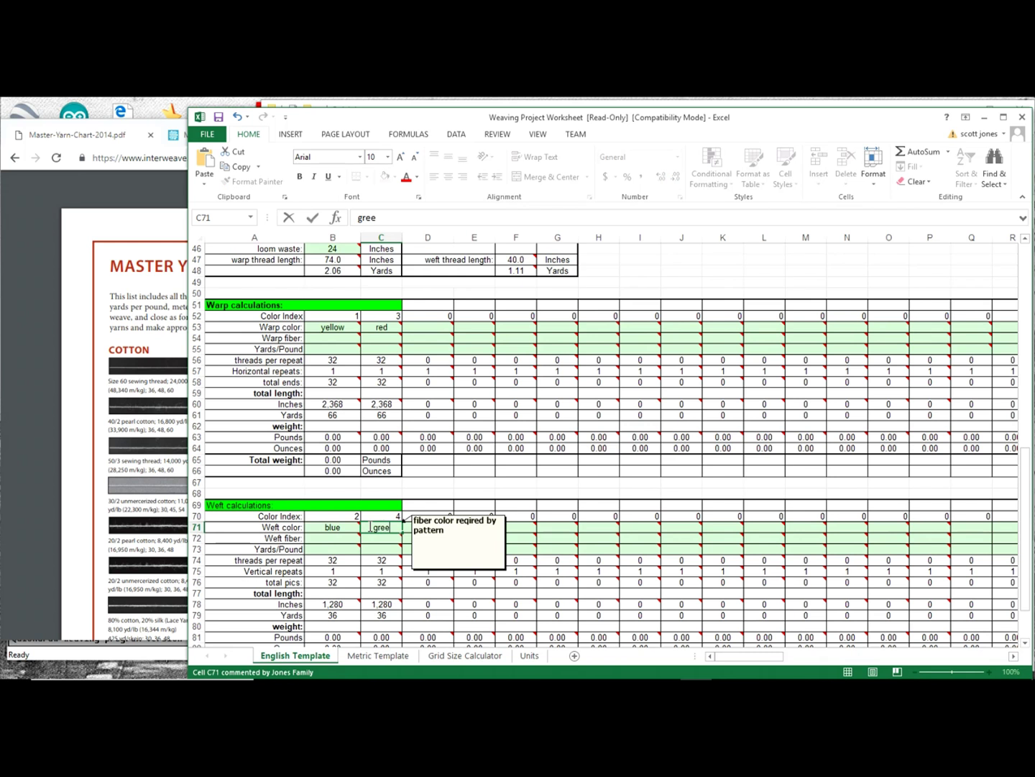
{"action": "left_click", "coordinate": [334, 338]}
Paste 5/2 pearl cotton into B54 and enter 2100 yards per pound in B55.
{"action": "type", "text": "5/2 pearl cotton"}
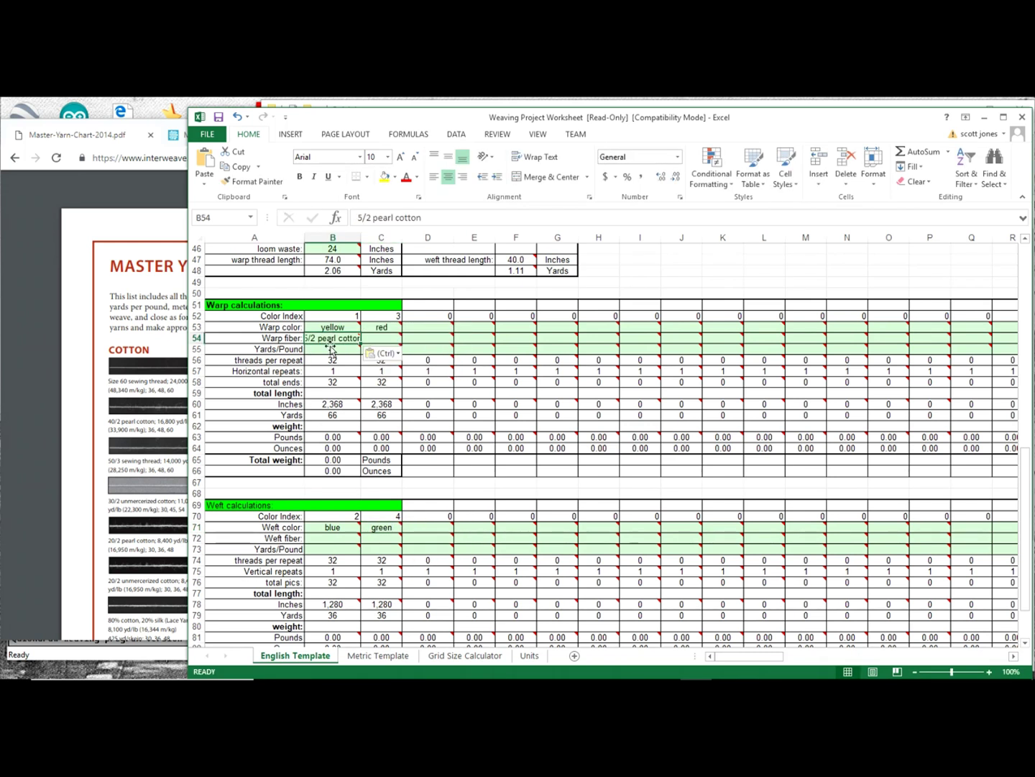
{"action": "left_click", "coordinate": [328, 350]}
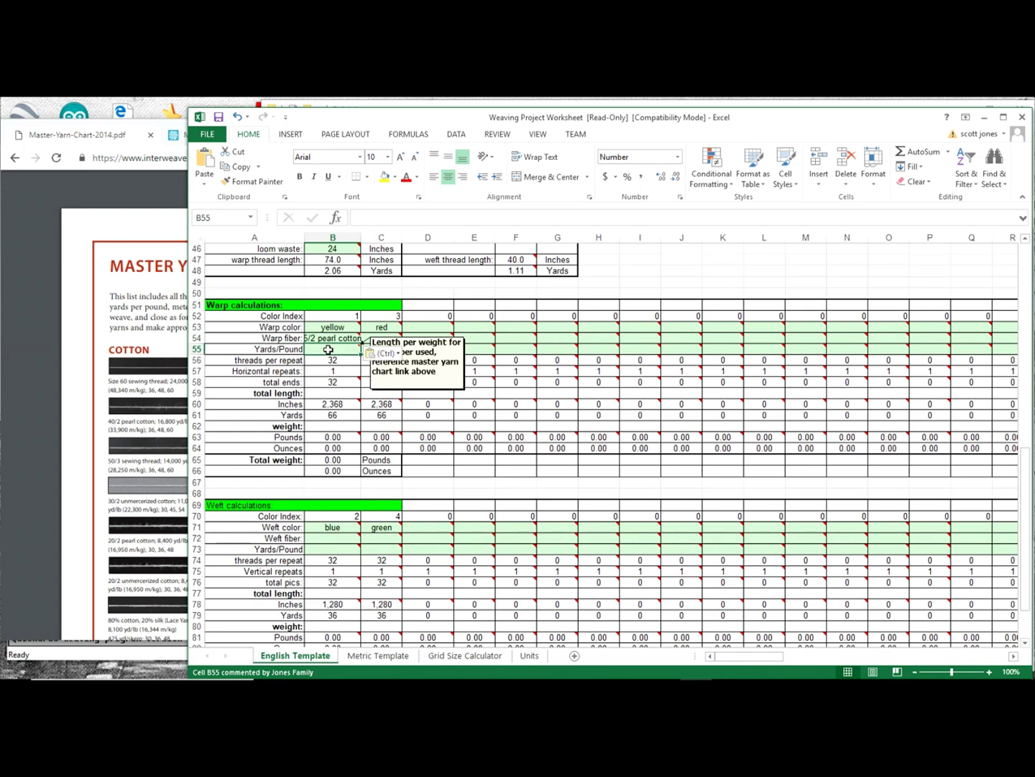
{"action": "type", "text": "21"}
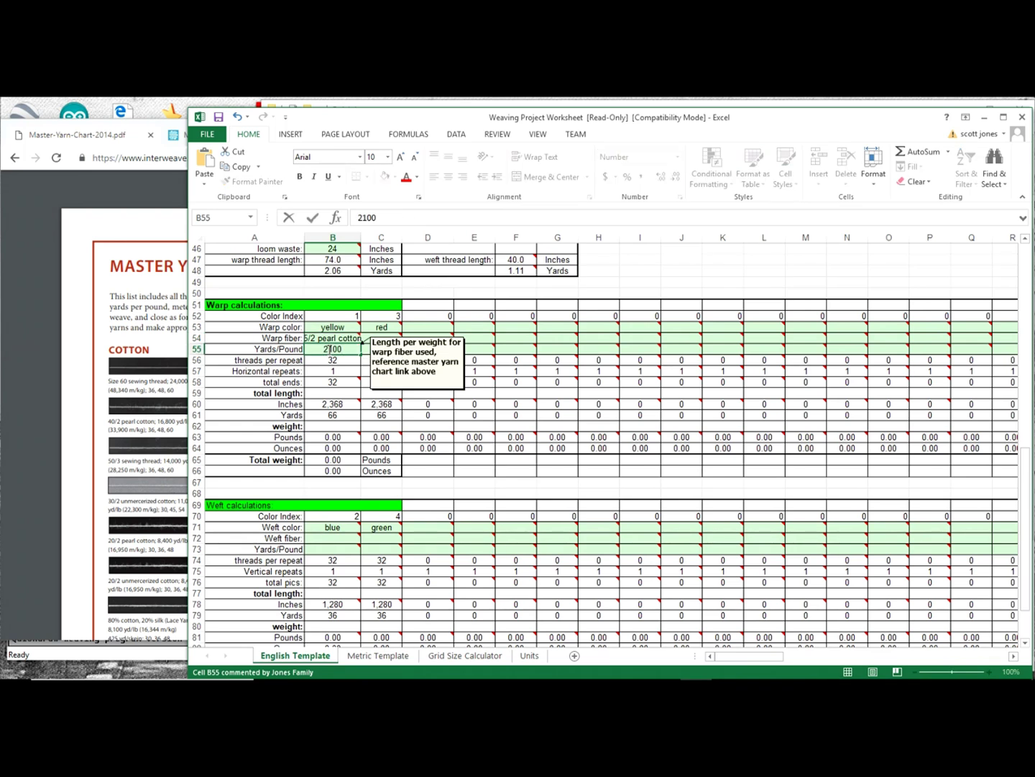
{"action": "type", "text": "00"}
{"action": "scroll", "coordinate": [424, 303], "scroll_direction": "up", "scroll_amount": 3}
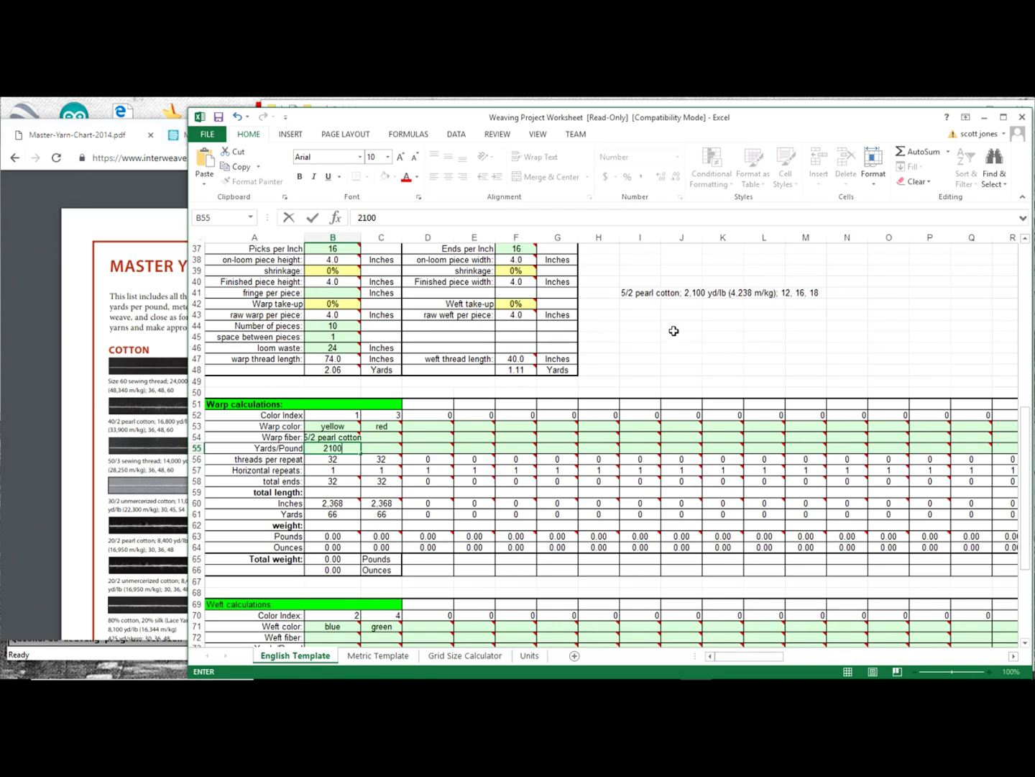
{"action": "left_click", "coordinate": [381, 444]}
Copy the 5/2 pearl cotton and 2,100 yd/lb from B54:B55 into C54:C55.
{"action": "left_click_drag", "start_coordinate": [357, 437], "coordinate": [349, 448]}
{"action": "right_click", "coordinate": [349, 447]}
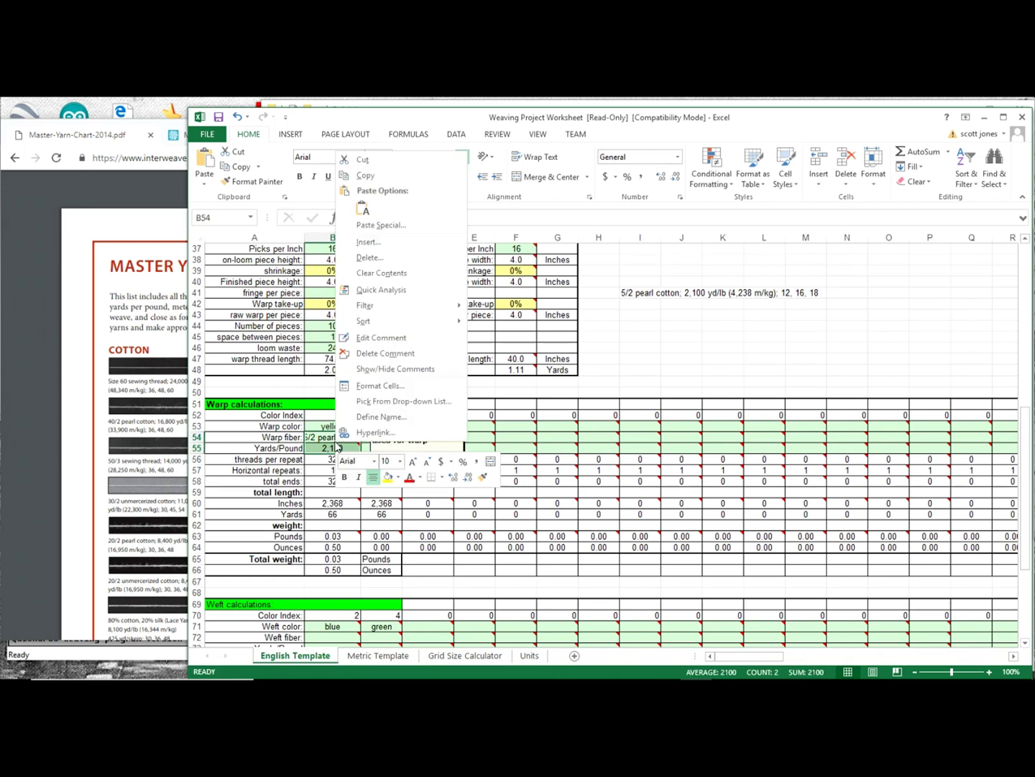
{"action": "left_click", "coordinate": [366, 175]}
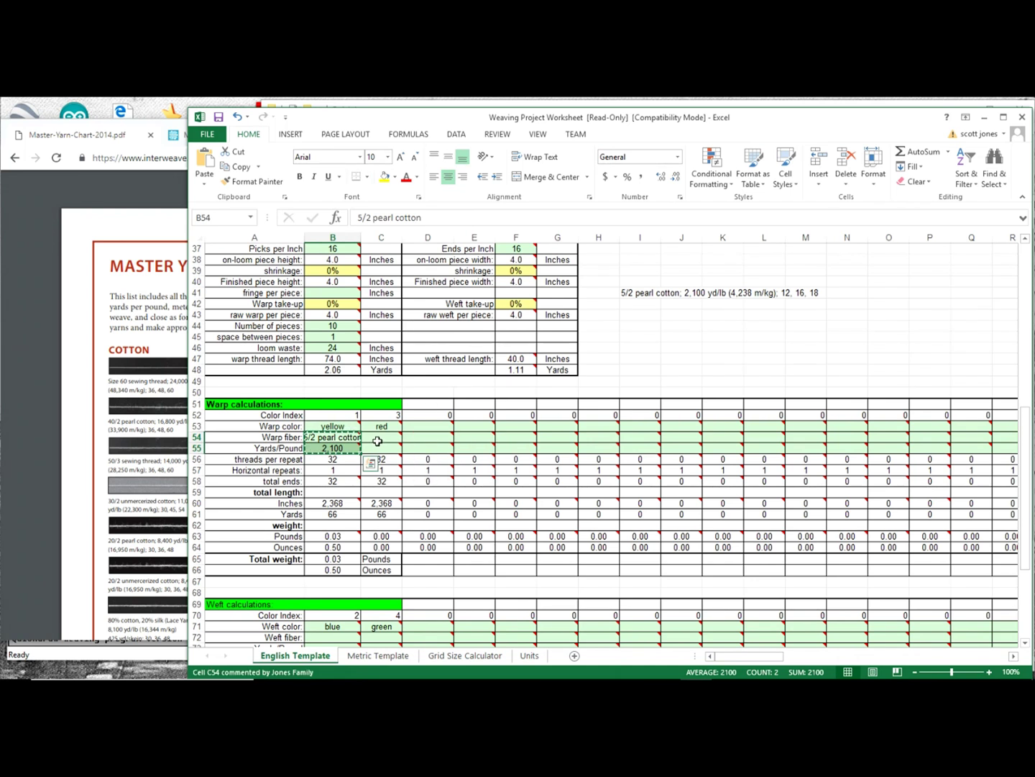
{"action": "left_click_drag", "start_coordinate": [376, 436], "coordinate": [377, 451]}
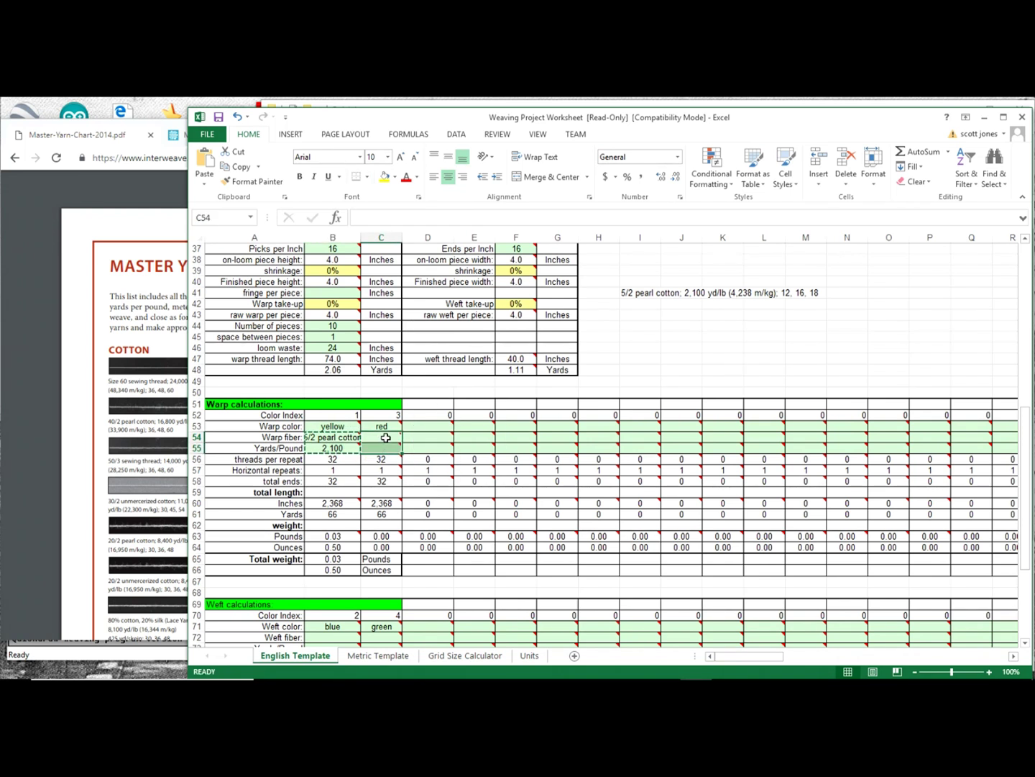
{"action": "right_click", "coordinate": [377, 451]}
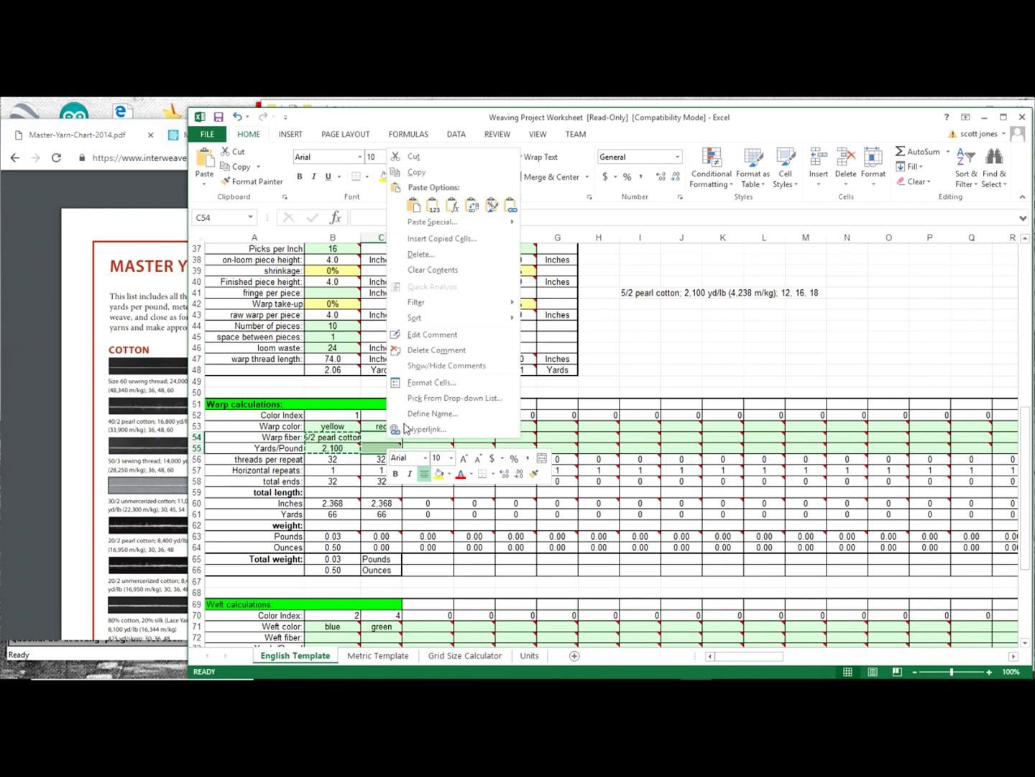
{"action": "left_click", "coordinate": [415, 206]}
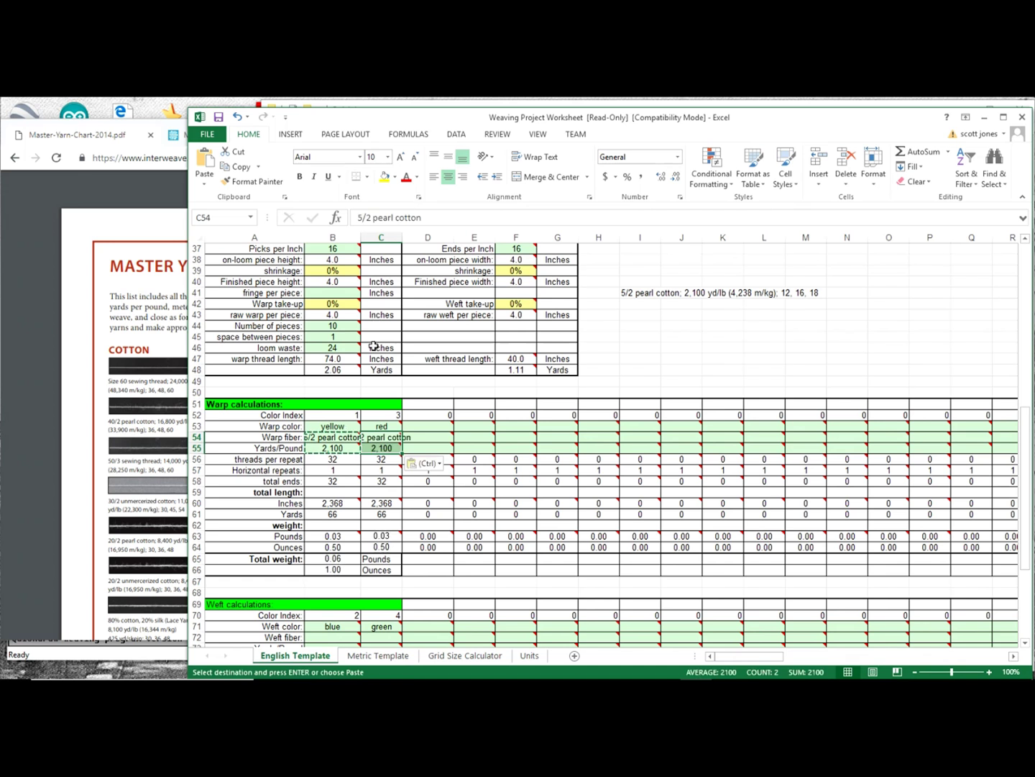
Paste the same fiber and yards-per-pound values into both weft colour columns.
{"action": "left_click", "coordinate": [326, 639]}
{"action": "left_click_drag", "start_coordinate": [326, 640], "coordinate": [327, 646]}
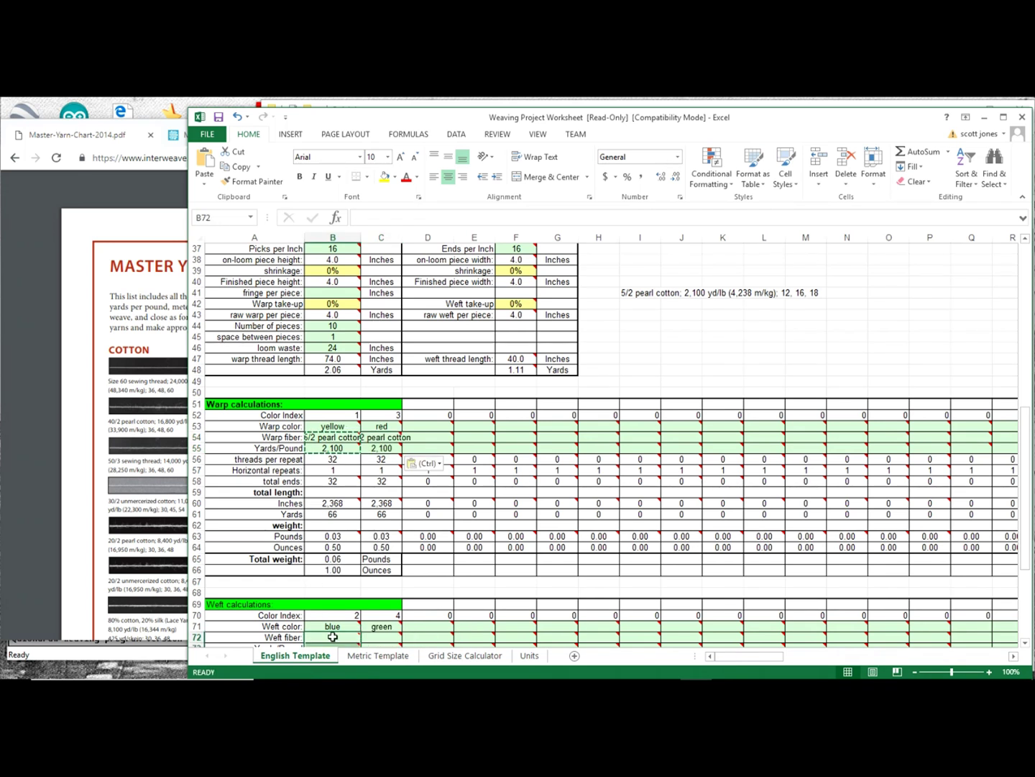
{"action": "scroll", "coordinate": [484, 452], "scroll_direction": "down", "scroll_amount": 4}
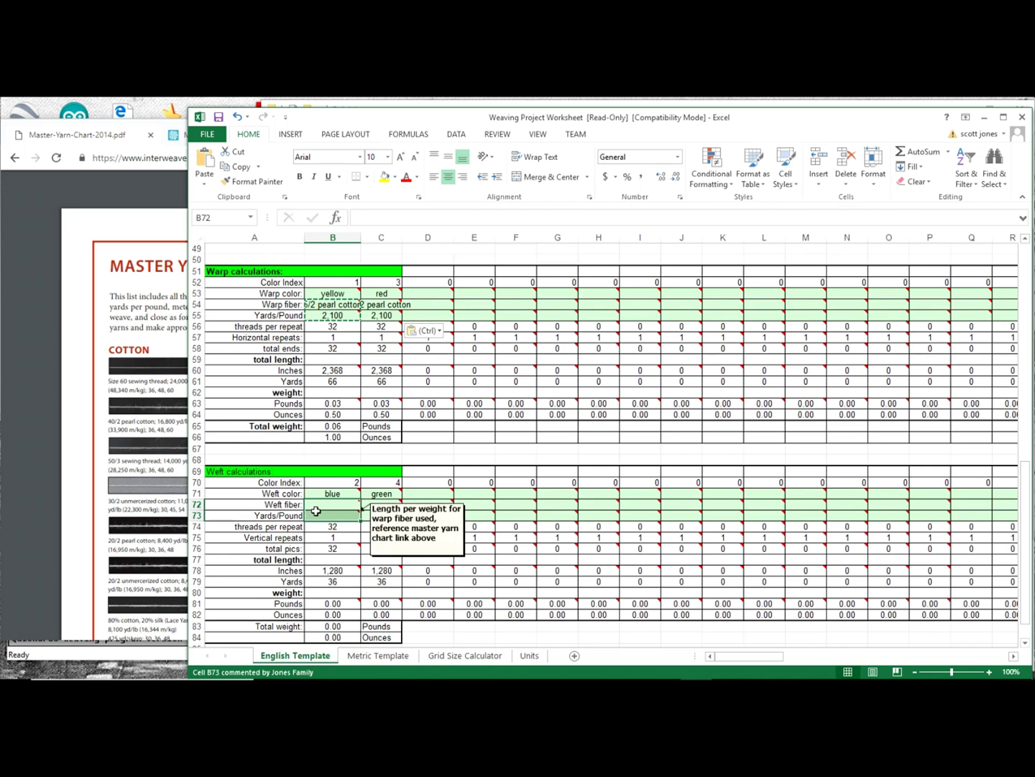
{"action": "left_click_drag", "start_coordinate": [346, 505], "coordinate": [360, 510]}
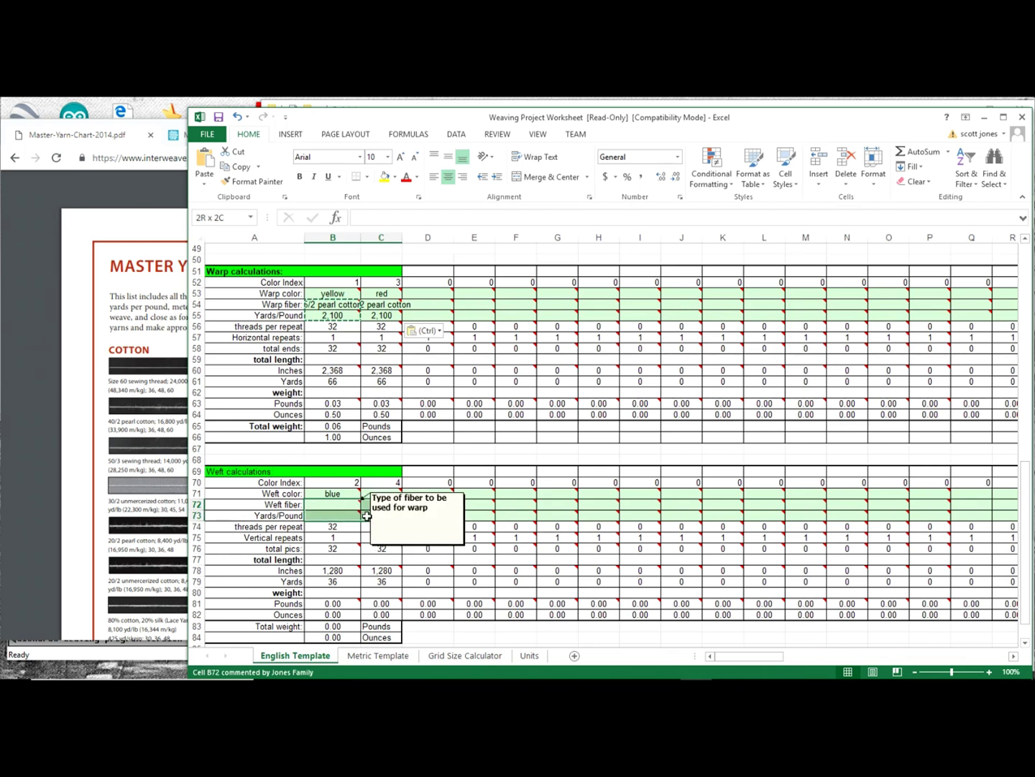
{"action": "right_click", "coordinate": [368, 518]}
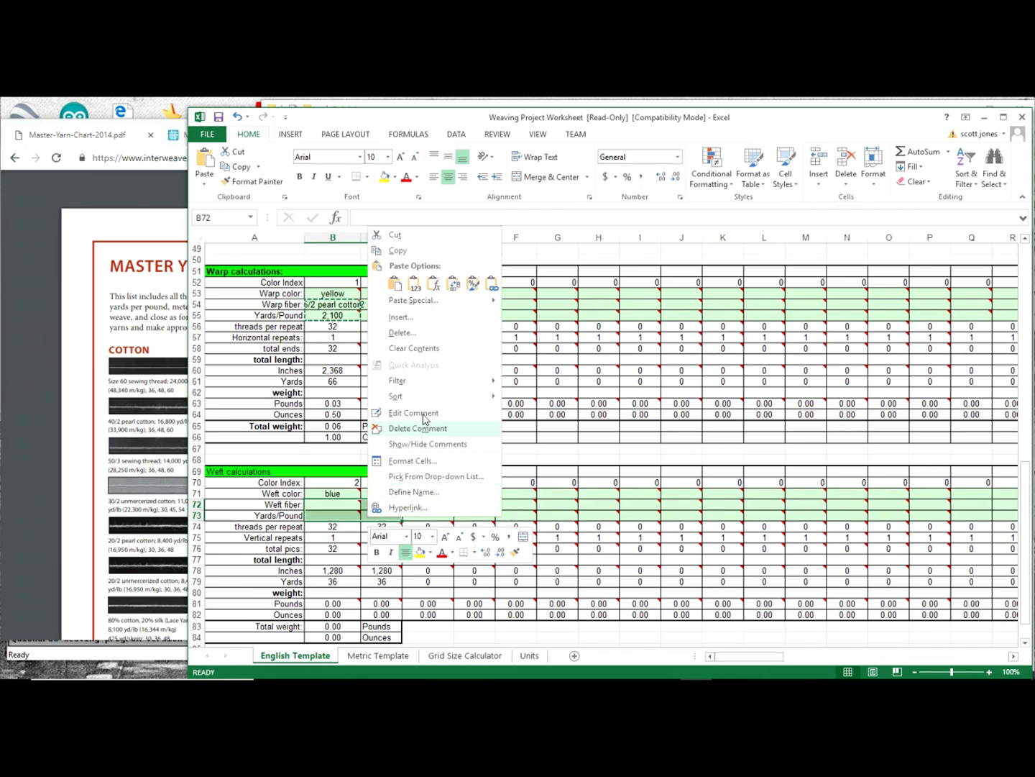
{"action": "left_click", "coordinate": [399, 285]}
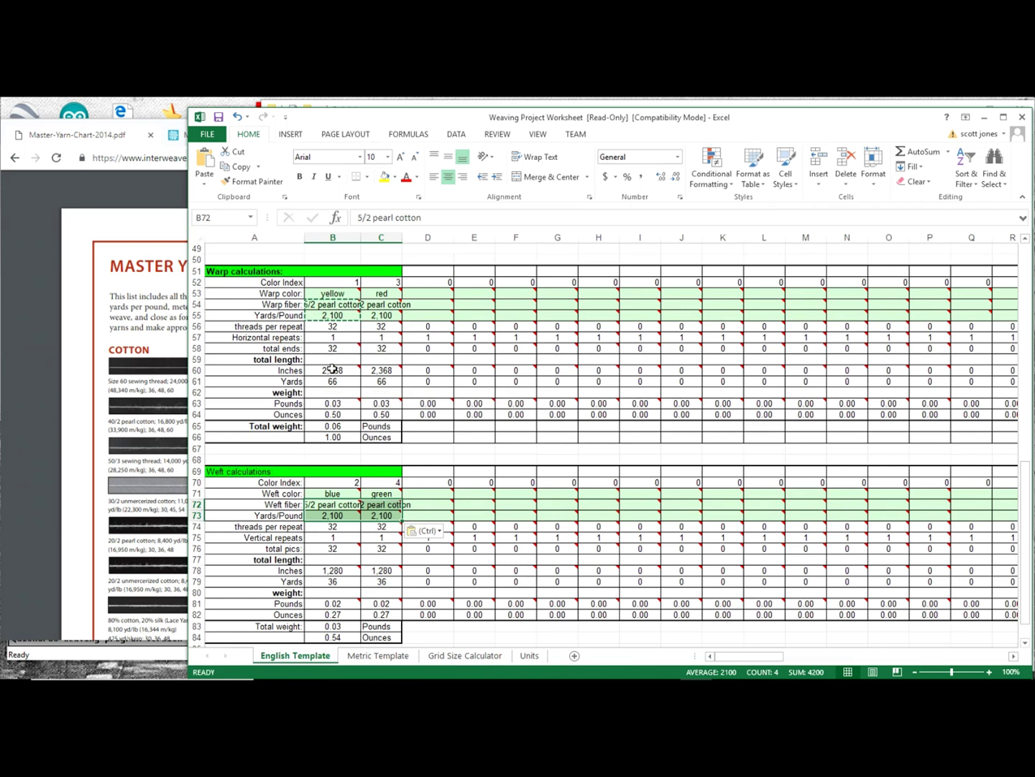
{"action": "mouse_move", "coordinate": [335, 372]}
{"action": "left_click", "coordinate": [339, 403]}
{"action": "left_click_drag", "start_coordinate": [338, 409], "coordinate": [381, 415]}
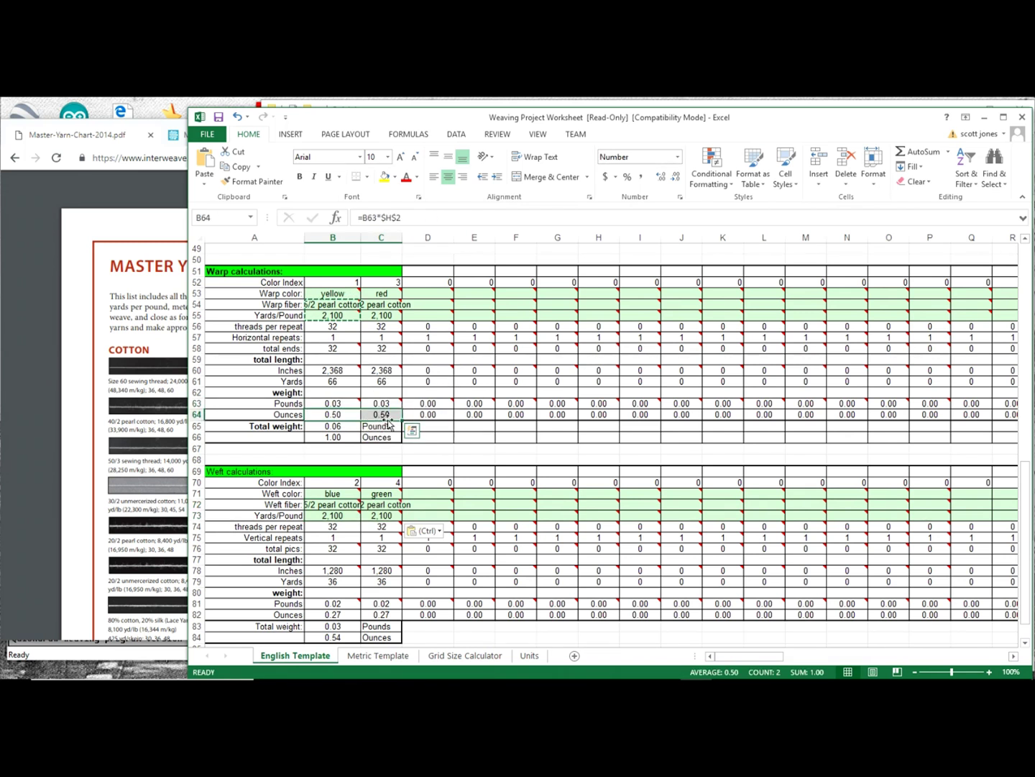
{"action": "scroll", "coordinate": [513, 449], "scroll_direction": "down", "scroll_amount": 3}
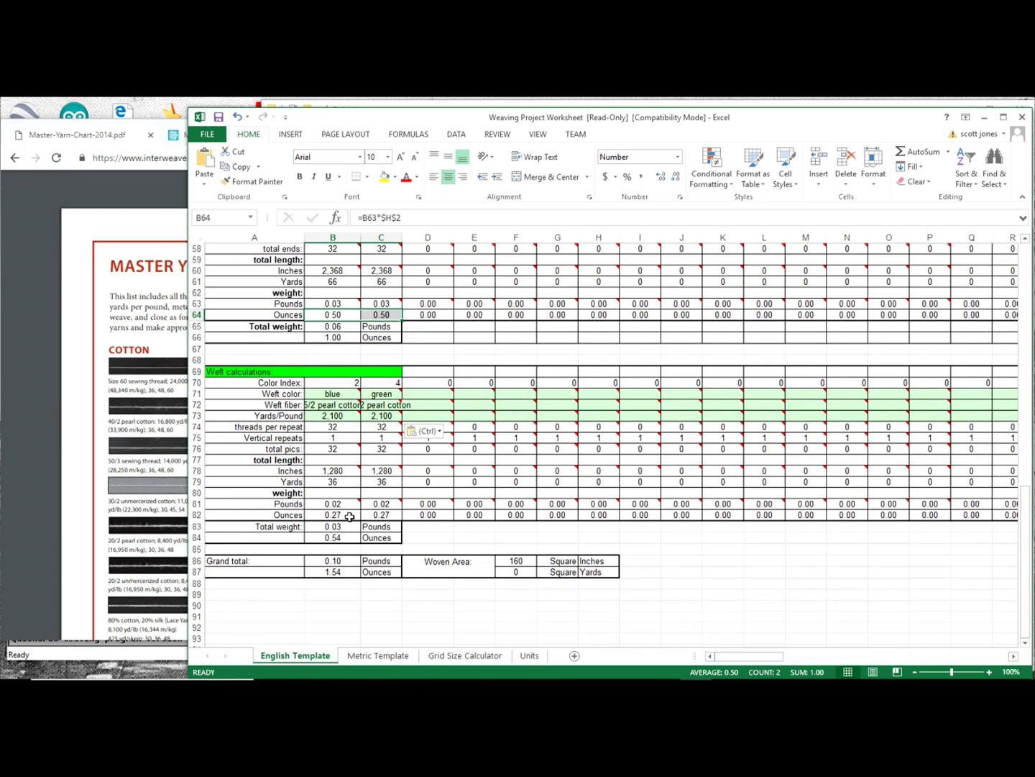
{"action": "left_click_drag", "start_coordinate": [349, 517], "coordinate": [385, 517]}
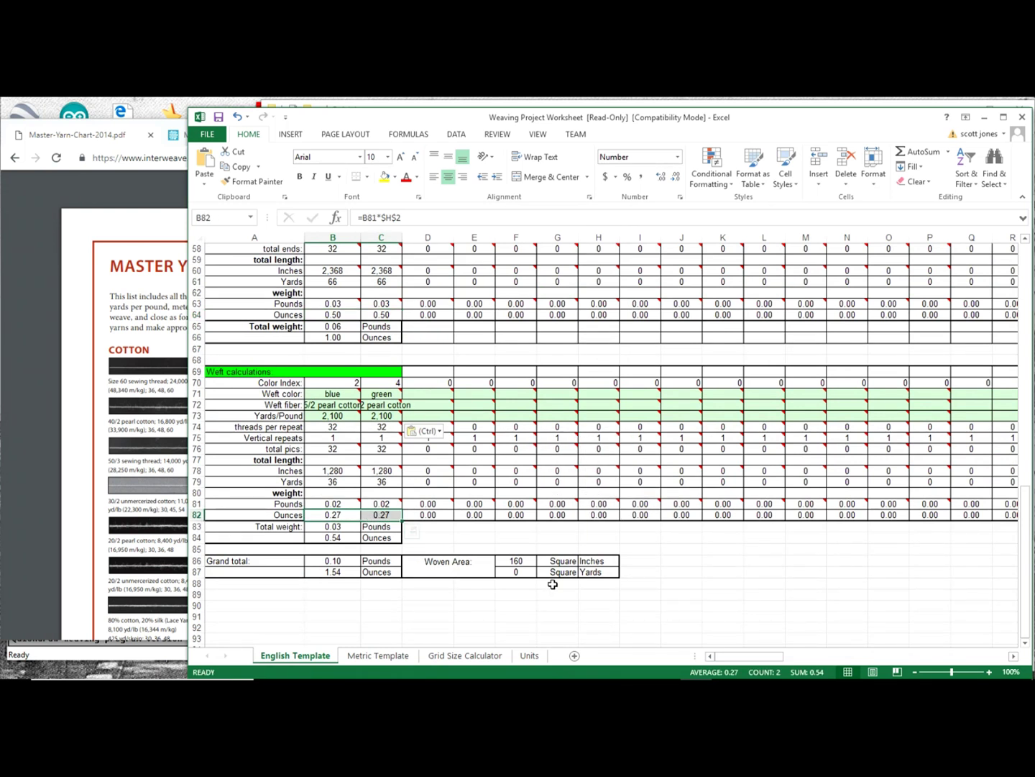
{"action": "mouse_move", "coordinate": [404, 405]}
{"action": "scroll", "coordinate": [428, 258], "scroll_direction": "up", "scroll_amount": 3}
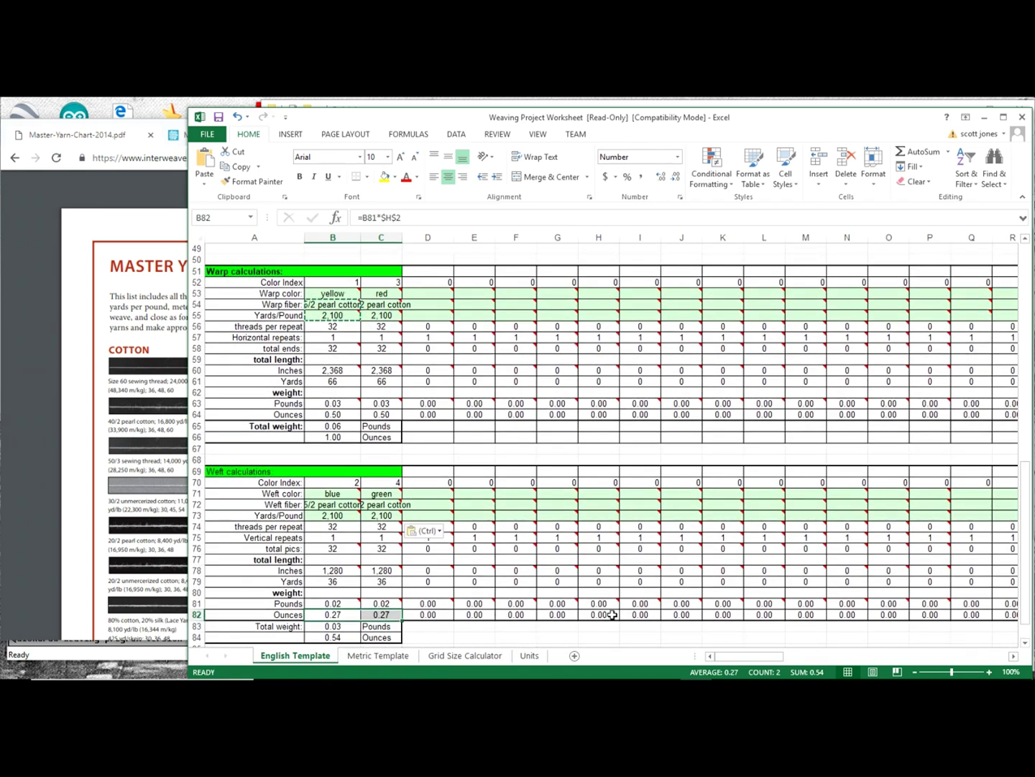
{"action": "left_click", "coordinate": [792, 660]}
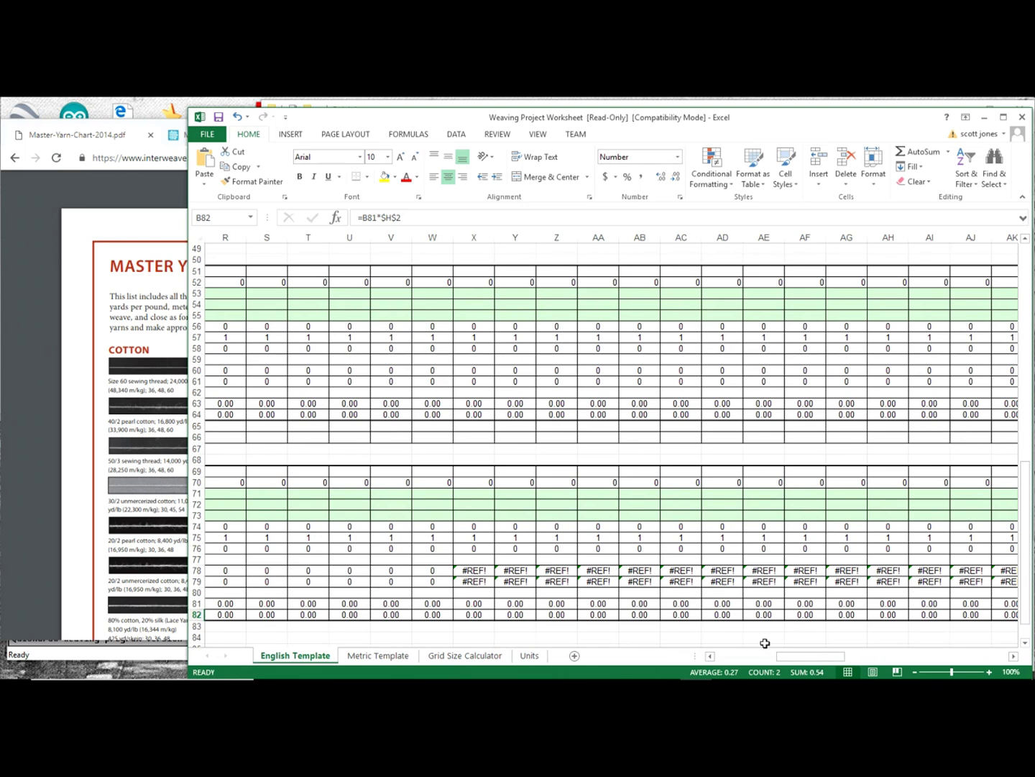
{"action": "left_click_drag", "start_coordinate": [766, 640], "coordinate": [722, 647]}
{"action": "left_click_drag", "start_coordinate": [791, 658], "coordinate": [734, 659]}
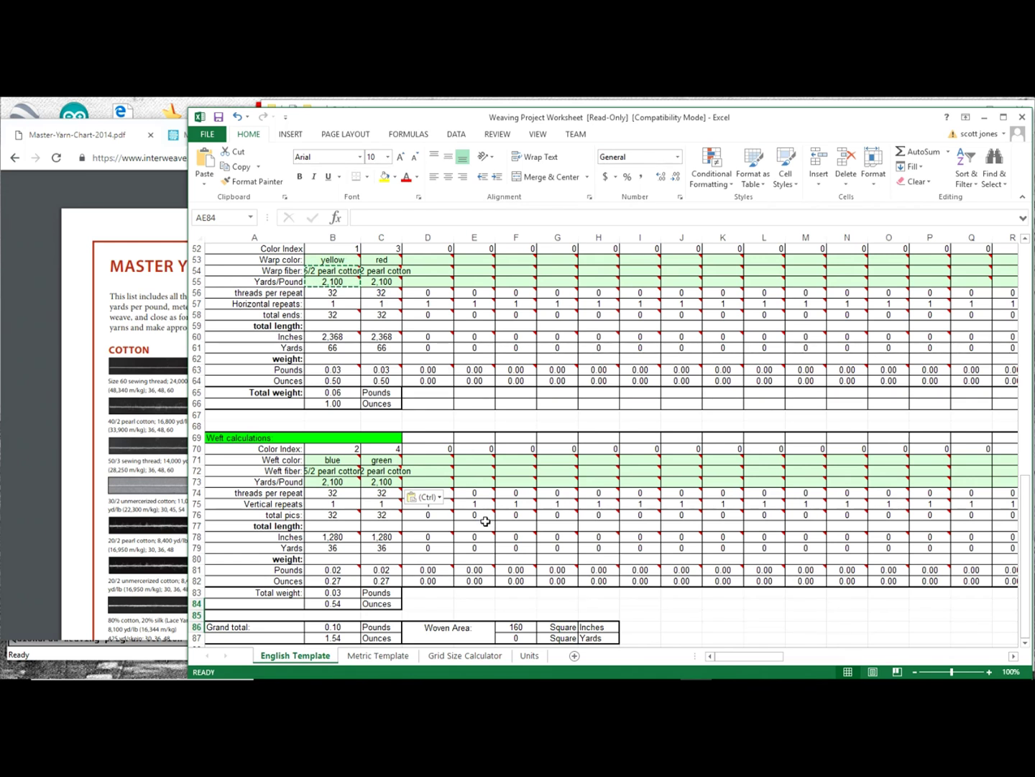
{"action": "mouse_move", "coordinate": [665, 676]}
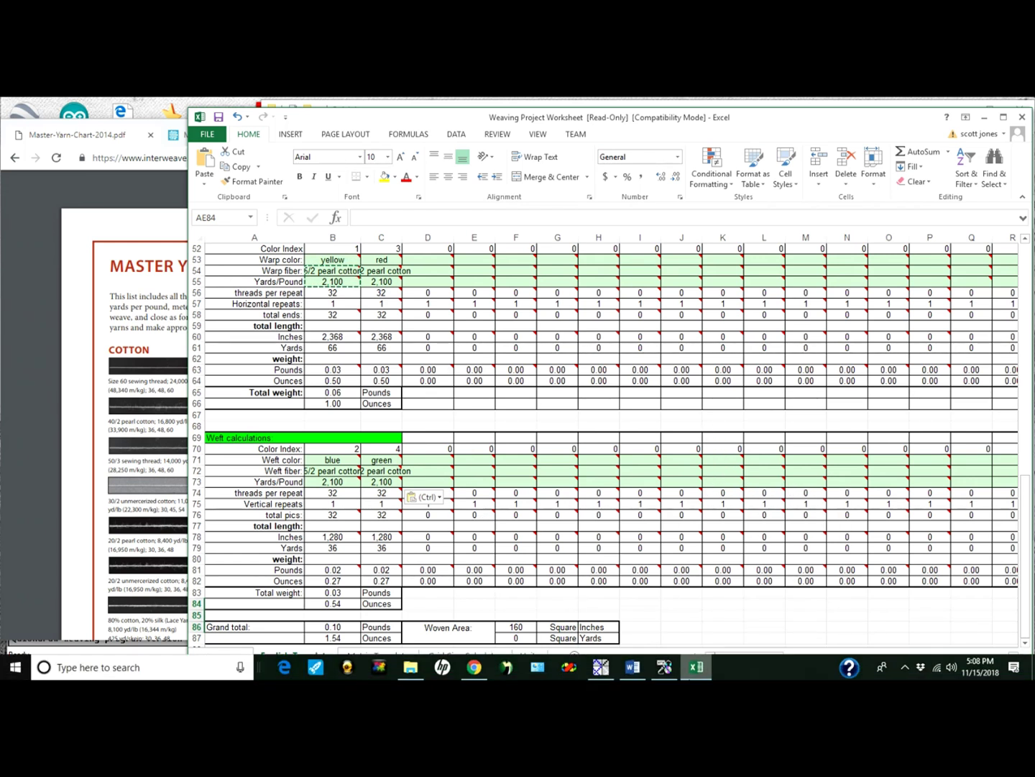